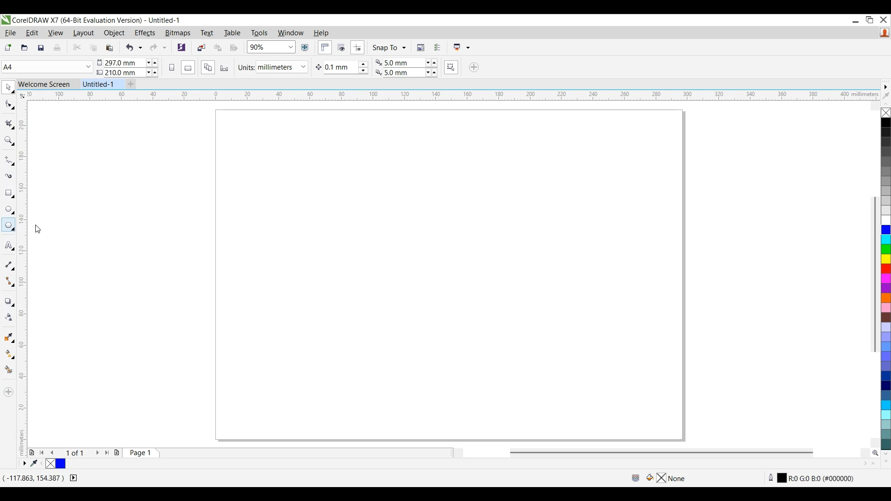
Draw a polygon about 122 mm wide and 124 mm high on the page and set its number of sides to 12
{"action": "mouse_move", "coordinate": [295, 163]}
{"action": "left_mouse_down"}
{"action": "mouse_move", "coordinate": [370, 284]}
{"action": "mouse_move", "coordinate": [478, 360]}
{"action": "left_mouse_up"}
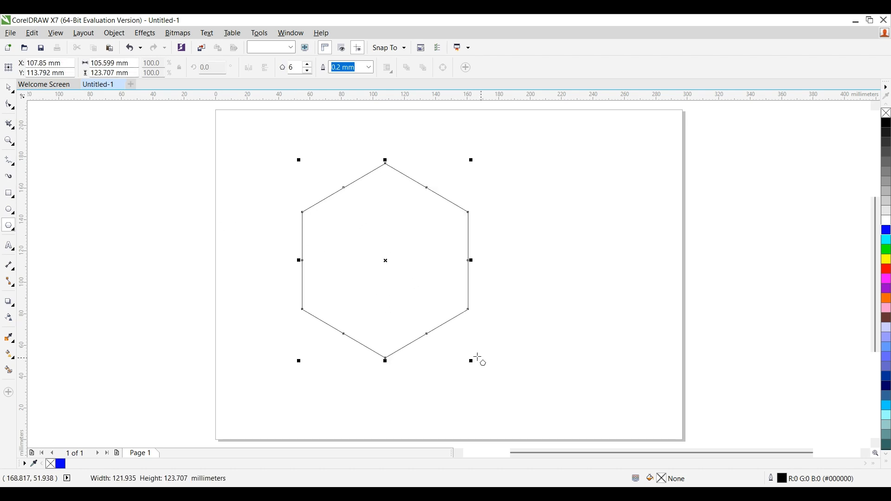
{"action": "left_click", "coordinate": [308, 67]}
{"action": "left_click", "coordinate": [308, 68]}
{"action": "left_click", "coordinate": [309, 68]}
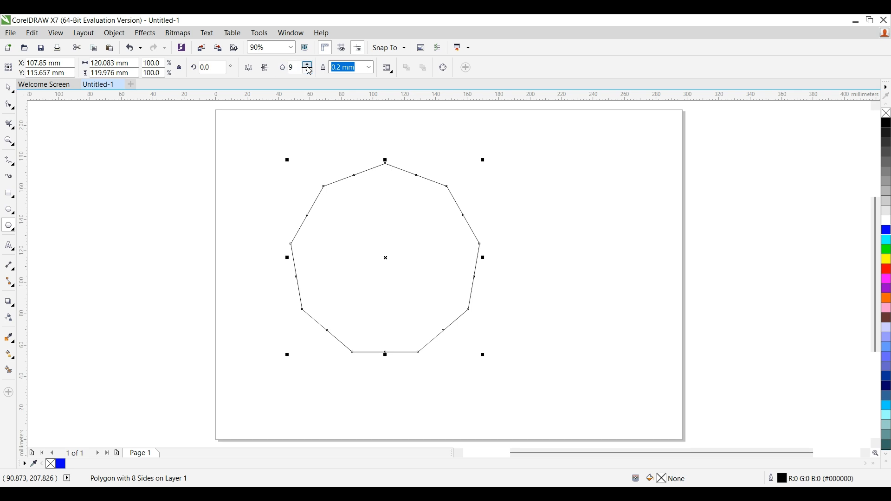
{"action": "left_click", "coordinate": [308, 68]}
{"action": "left_click", "coordinate": [309, 68]}
{"action": "left_click", "coordinate": [309, 67]}
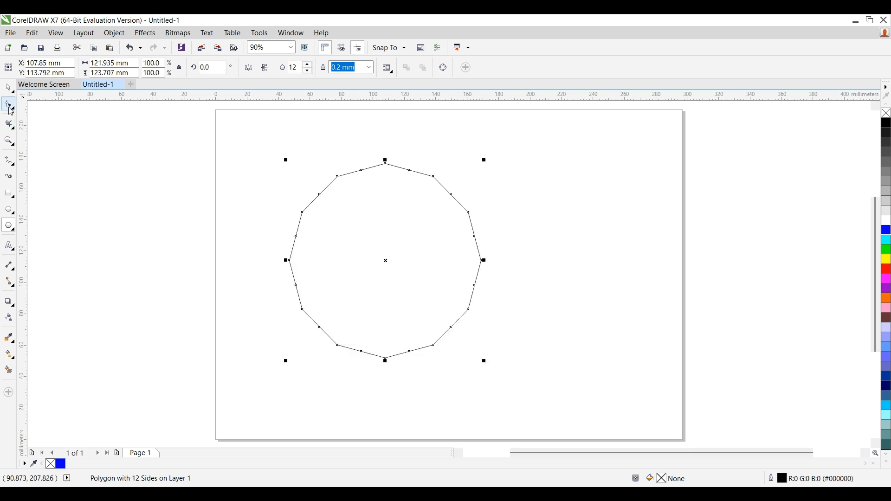
Delete the polygon and draw a five-pointed star about 126 mm wide and 115 mm high near the page centre
{"action": "left_click", "coordinate": [9, 88]}
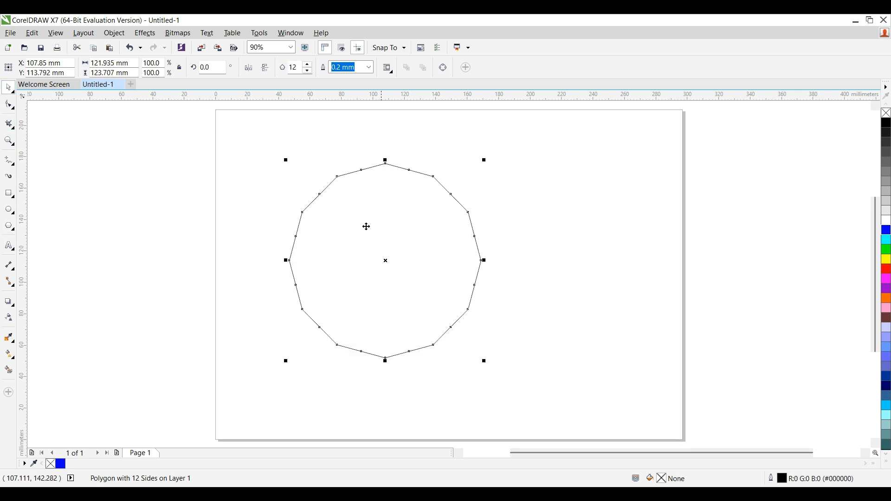
{"action": "key", "text": "Delete"}
{"action": "left_click", "coordinate": [13, 227]}
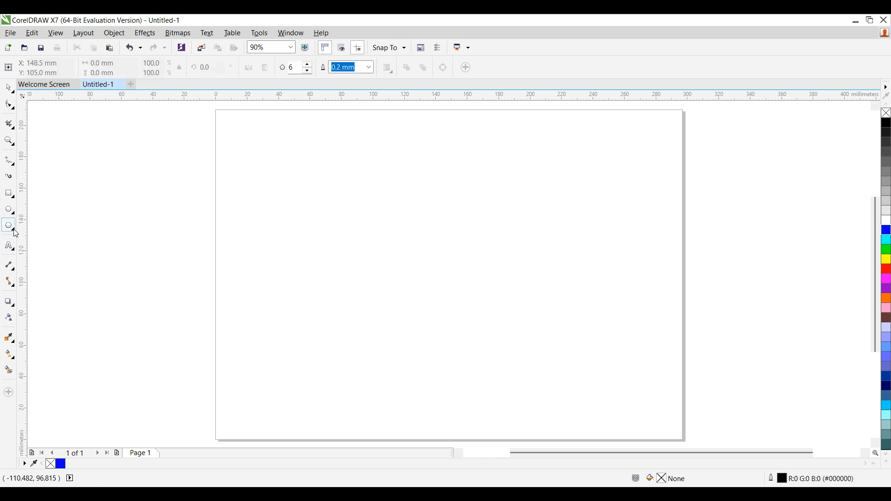
{"action": "left_click", "coordinate": [40, 240]}
{"action": "left_click_drag", "start_coordinate": [348, 189], "coordinate": [557, 390]}
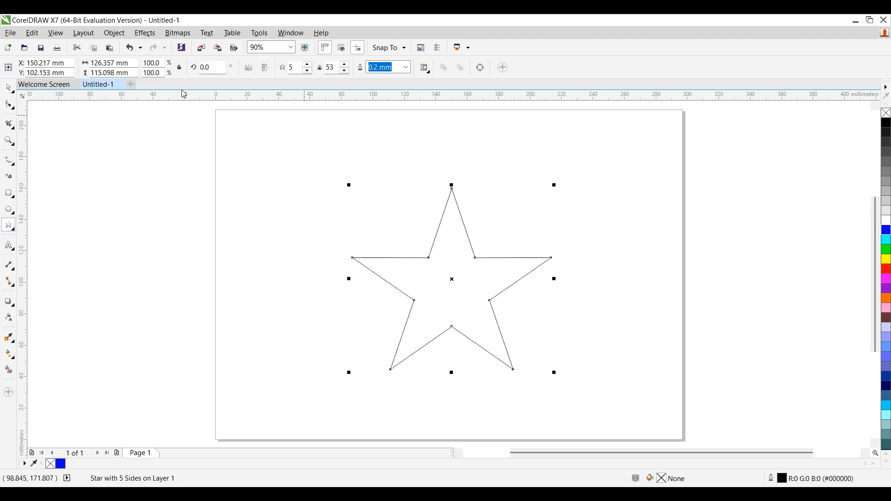
Set the star's number of points to 8
{"action": "left_click", "coordinate": [307, 66]}
{"action": "left_click", "coordinate": [307, 66]}
{"action": "left_click", "coordinate": [307, 65]}
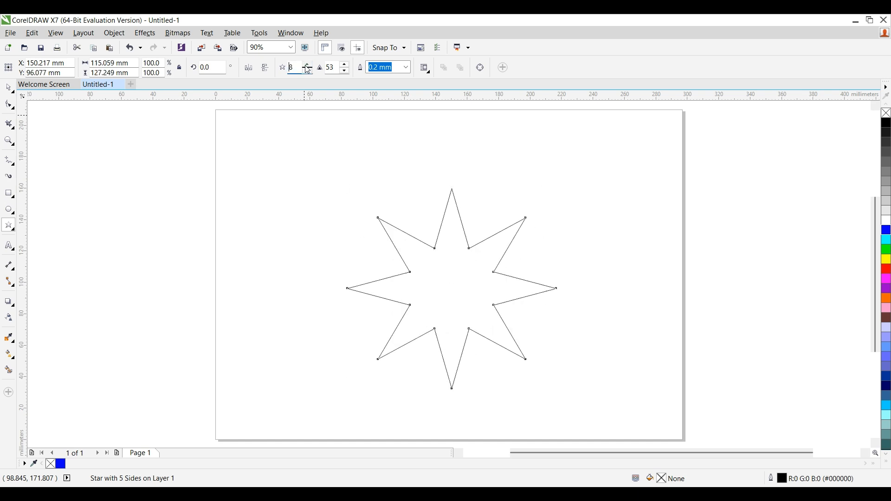
{"action": "left_click", "coordinate": [307, 66]}
{"action": "left_click", "coordinate": [309, 71]}
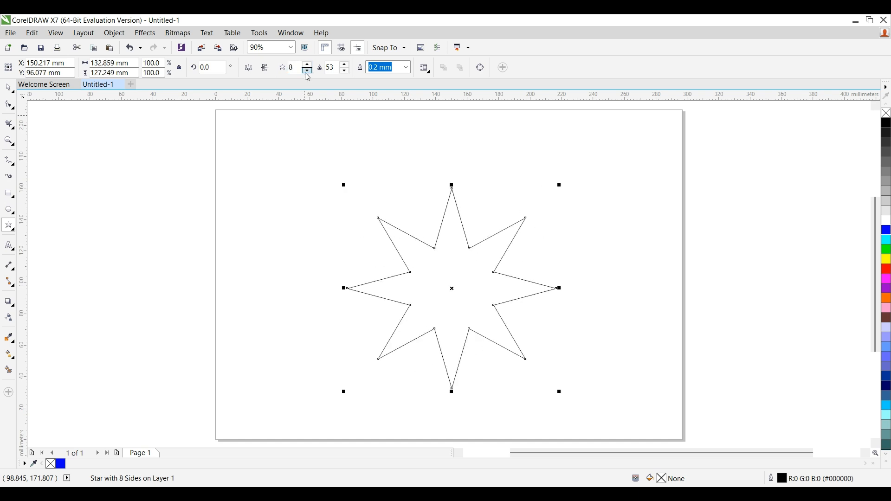
Reshape the star with the Shape tool by moving an upper inner node about 13 mm outward, making its points shallower
{"action": "left_click", "coordinate": [9, 89]}
{"action": "left_click", "coordinate": [10, 104]}
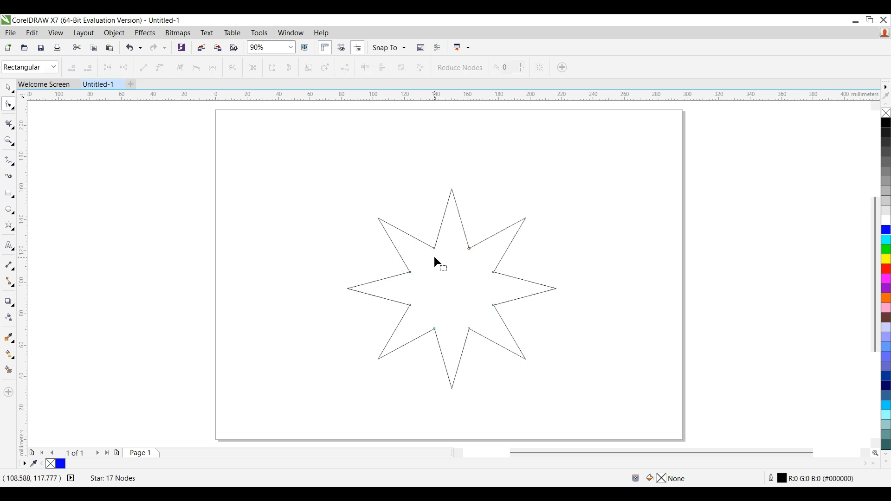
{"action": "left_click_drag", "start_coordinate": [435, 249], "coordinate": [429, 228]}
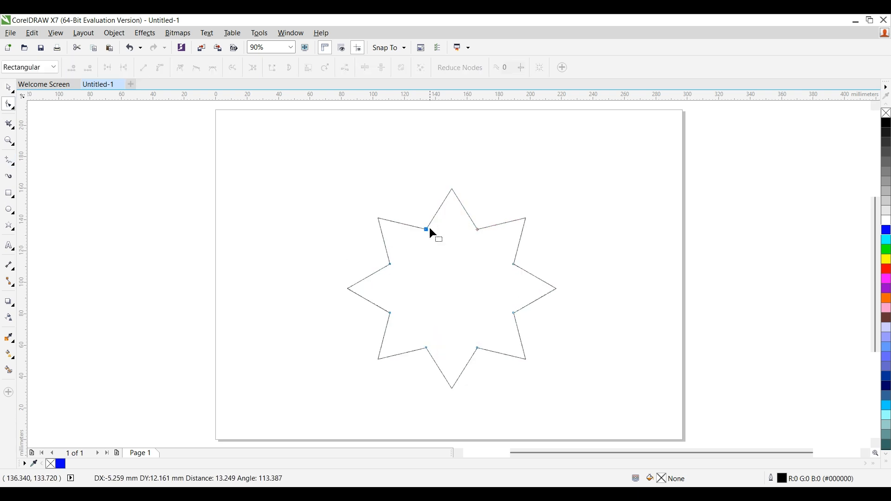
{"action": "left_click", "coordinate": [9, 89]}
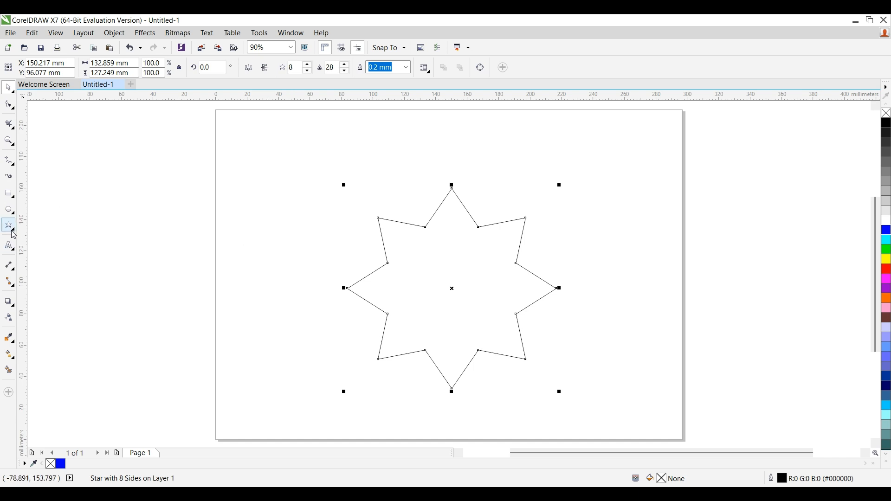
Delete the star and draw a nine-pointed complex star with sharpness 2, about 150 mm wide and 153 mm high
{"action": "key", "text": "Delete"}
{"action": "key", "text": "space"}
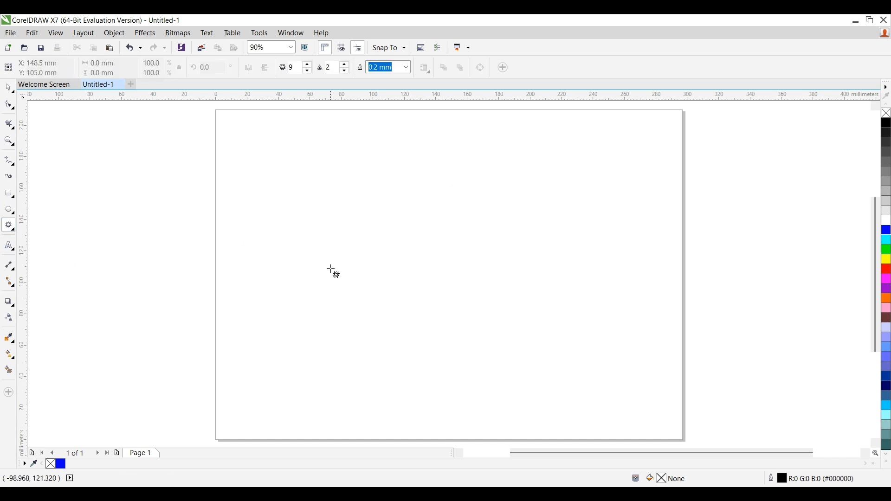
{"action": "left_click_drag", "start_coordinate": [310, 157], "coordinate": [552, 401]}
Reshape the complex star by moving an upper inner node sideways with the Shape tool, and delete the star
{"action": "left_click", "coordinate": [6, 106]}
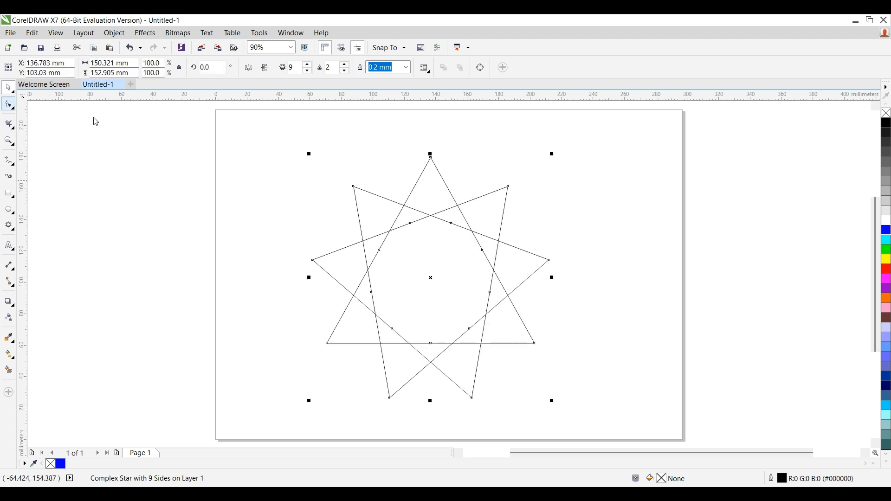
{"action": "mouse_move", "coordinate": [411, 223]}
{"action": "left_mouse_down"}
{"action": "mouse_move", "coordinate": [454, 244]}
{"action": "mouse_move", "coordinate": [399, 224]}
{"action": "left_mouse_up"}
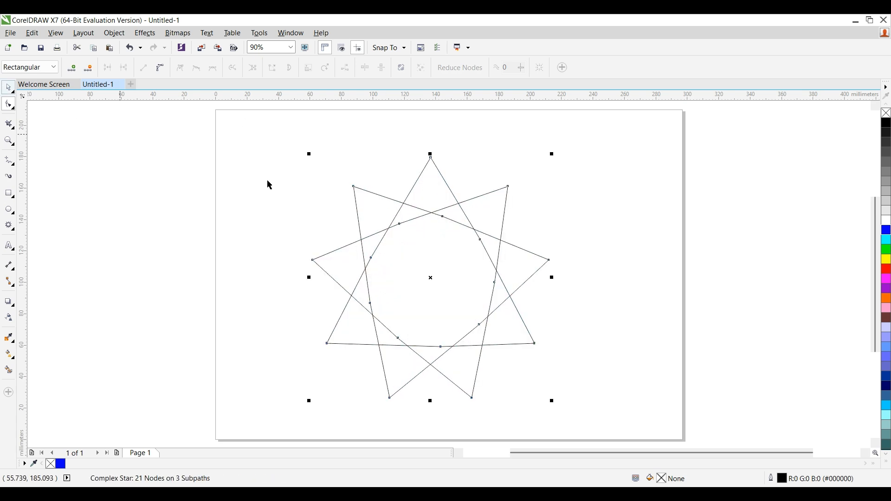
{"action": "key", "text": "space"}
{"action": "key", "text": "Delete"}
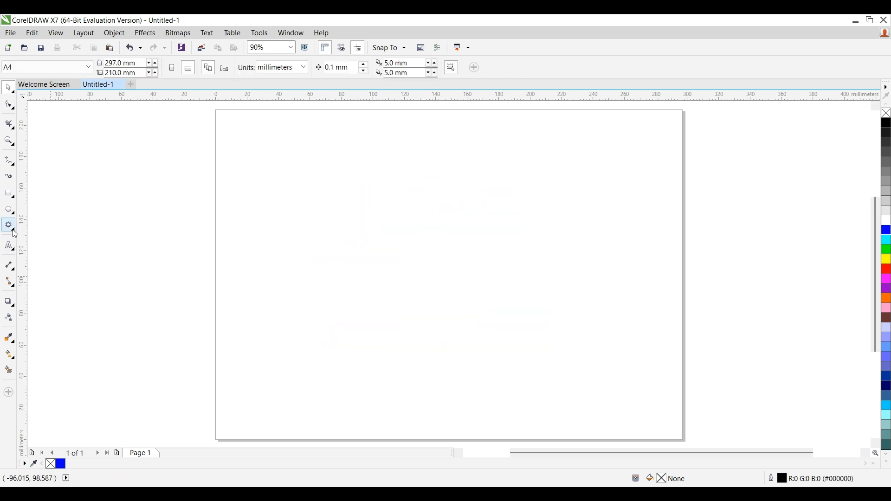
Draw a graph paper grid of four columns and three rows, about 238 mm wide and 140 mm high
{"action": "left_click_drag", "start_coordinate": [273, 152], "coordinate": [649, 373]}
{"action": "key", "text": "space"}
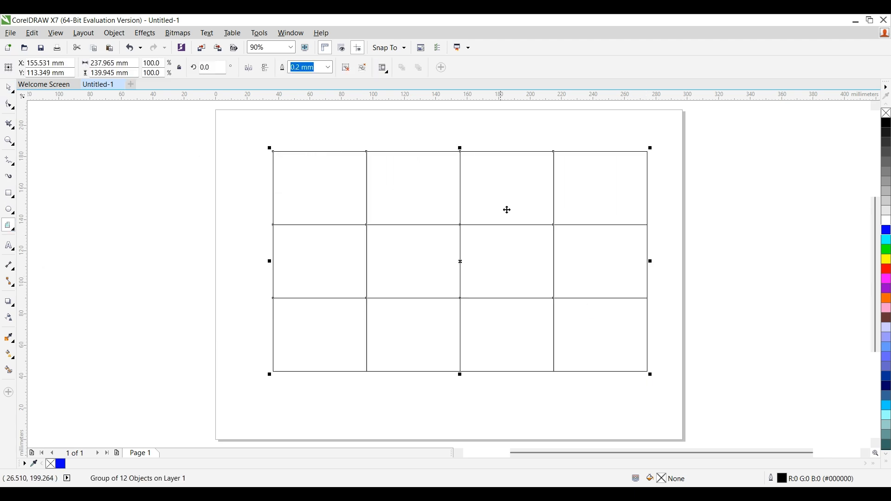
{"action": "left_click", "coordinate": [126, 191]}
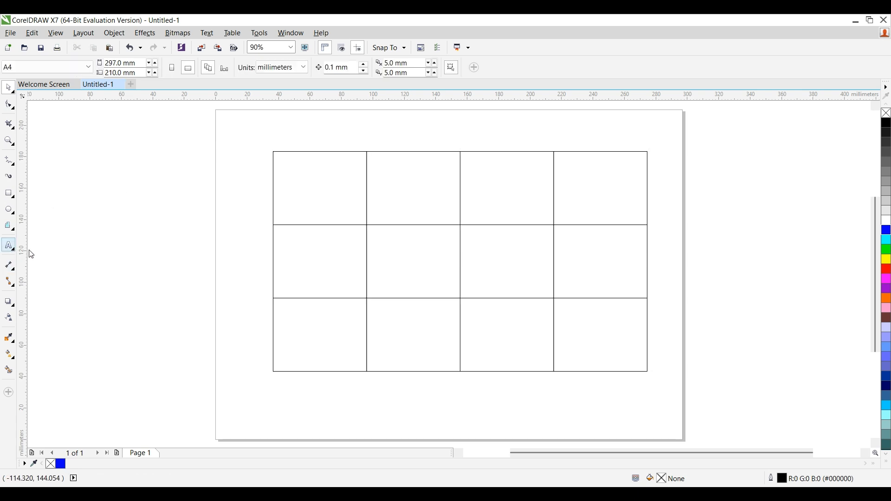
Draw a table with three rows and four columns, about 234 by 97 mm, overlapping the grid, and delete it
{"action": "key", "text": "space"}
{"action": "left_click_drag", "start_coordinate": [310, 108], "coordinate": [684, 267]}
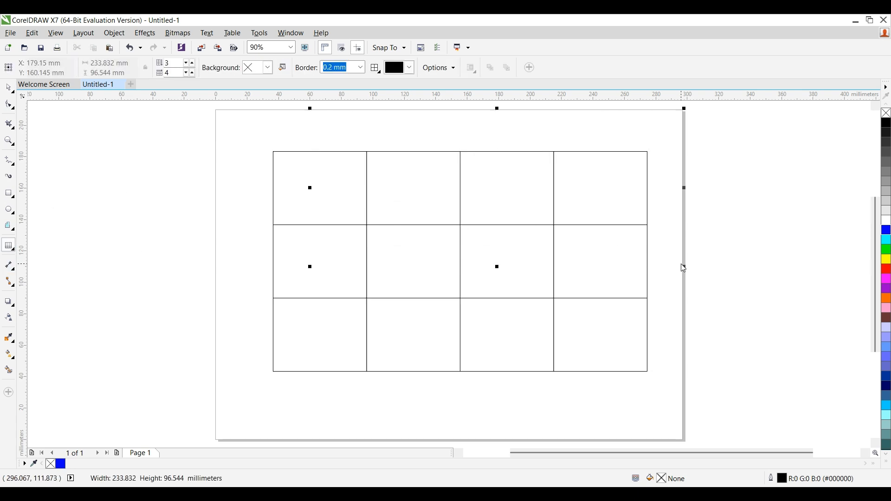
{"action": "left_click", "coordinate": [3, 89]}
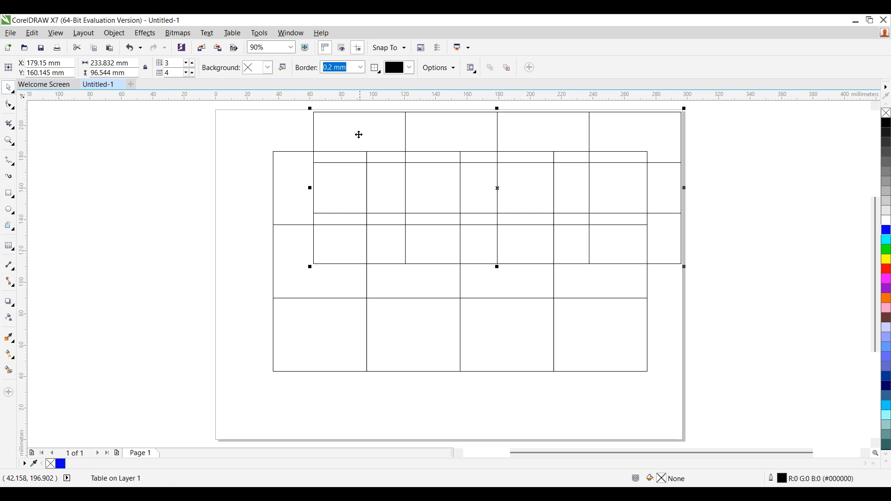
{"action": "left_click_drag", "start_coordinate": [356, 132], "coordinate": [245, 147]}
{"action": "key", "text": "Delete"}
Ungroup the graph paper grid into separate rectangles
{"action": "left_click", "coordinate": [360, 178]}
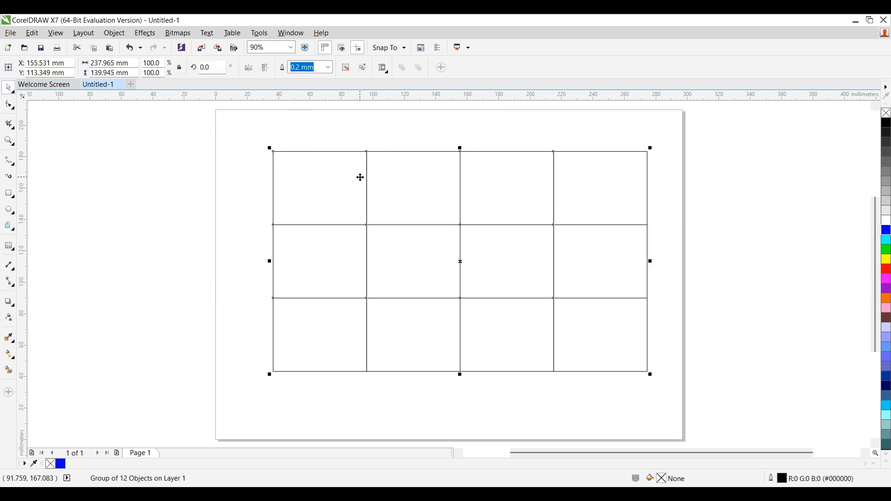
{"action": "left_click", "coordinate": [346, 68]}
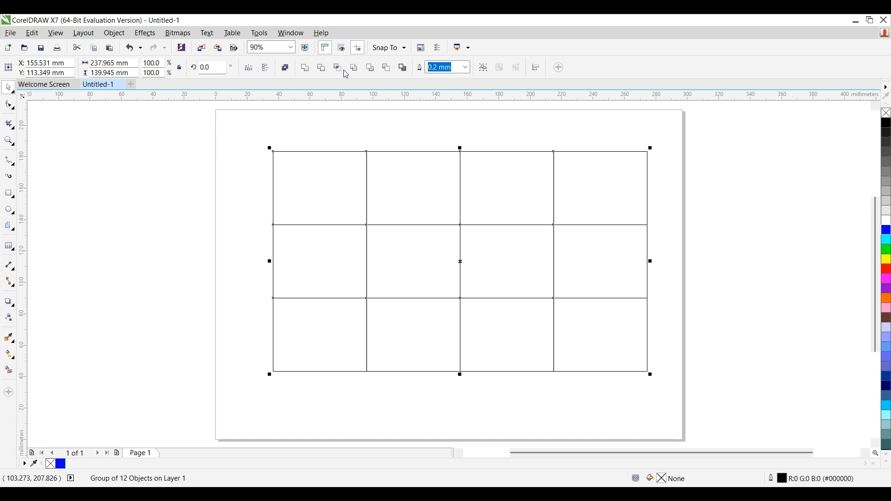
{"action": "left_click", "coordinate": [355, 125]}
Move the second rectangle of the grid's top row out of place, and undo the move
{"action": "left_click_drag", "start_coordinate": [365, 186], "coordinate": [340, 170]}
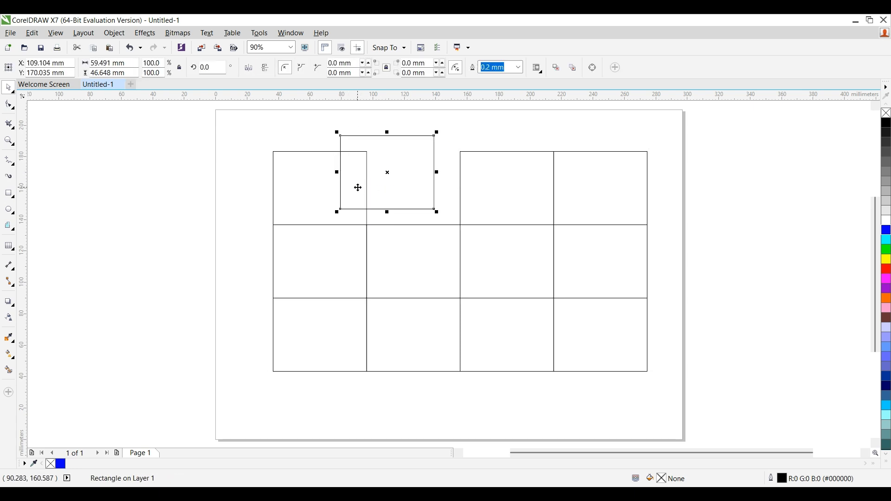
{"action": "key", "text": "ctrl+z"}
{"action": "left_click", "coordinate": [644, 130]}
{"action": "double_click", "coordinate": [491, 191]}
{"action": "left_click", "coordinate": [491, 191]}
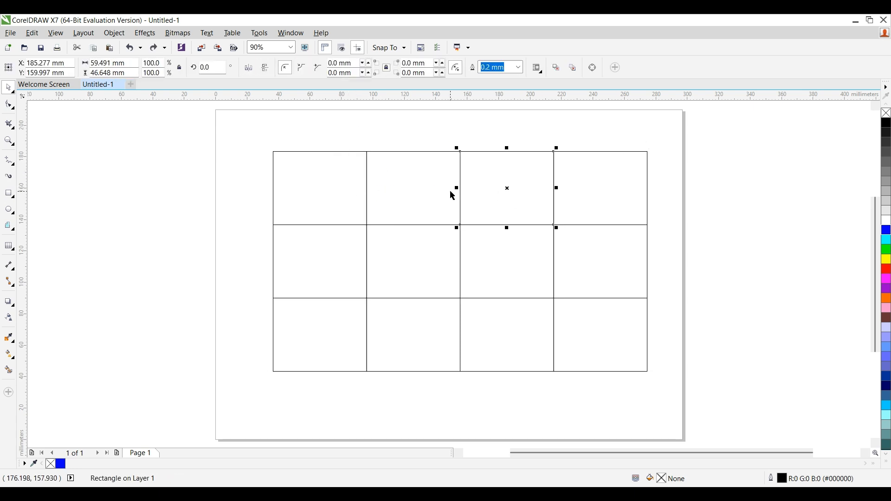
{"action": "left_click", "coordinate": [354, 148]}
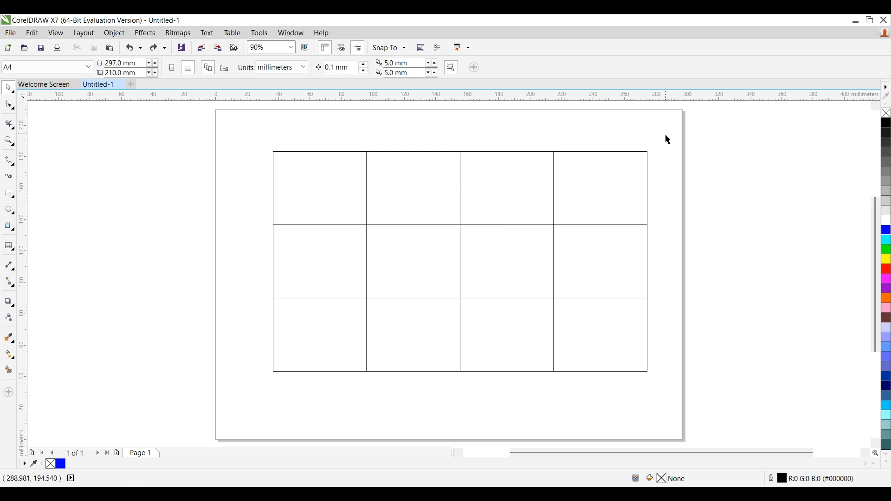
Delete all the grid rectangles and draw a spiral with four revolutions, about 154 mm wide and 145 mm high
{"action": "left_click_drag", "start_coordinate": [665, 139], "coordinate": [209, 421]}
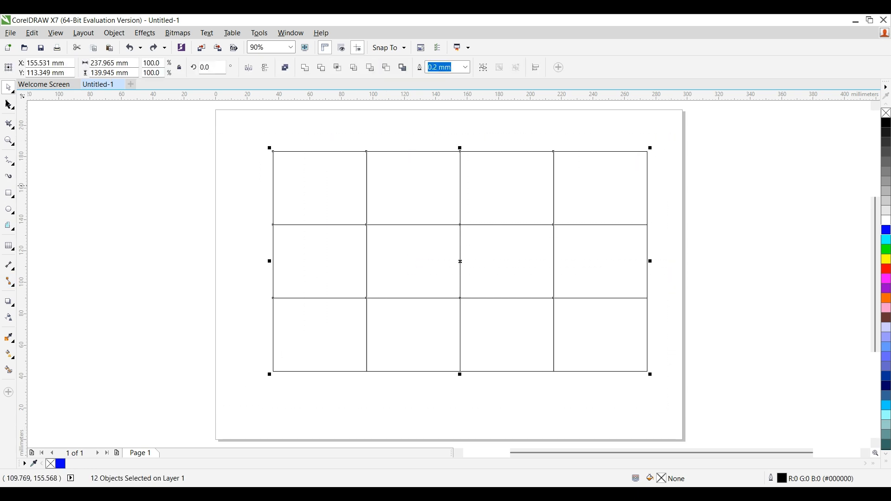
{"action": "key", "text": "Delete"}
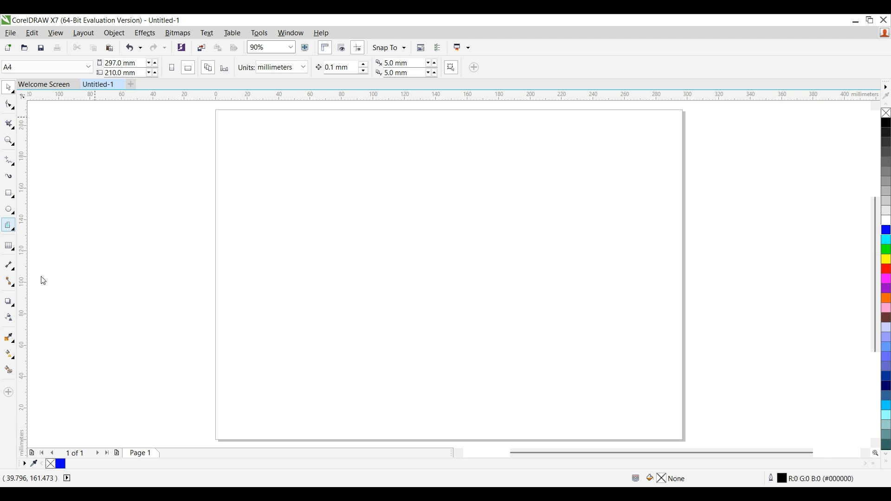
{"action": "key", "text": "a"}
{"action": "left_click_drag", "start_coordinate": [346, 166], "coordinate": [586, 393]}
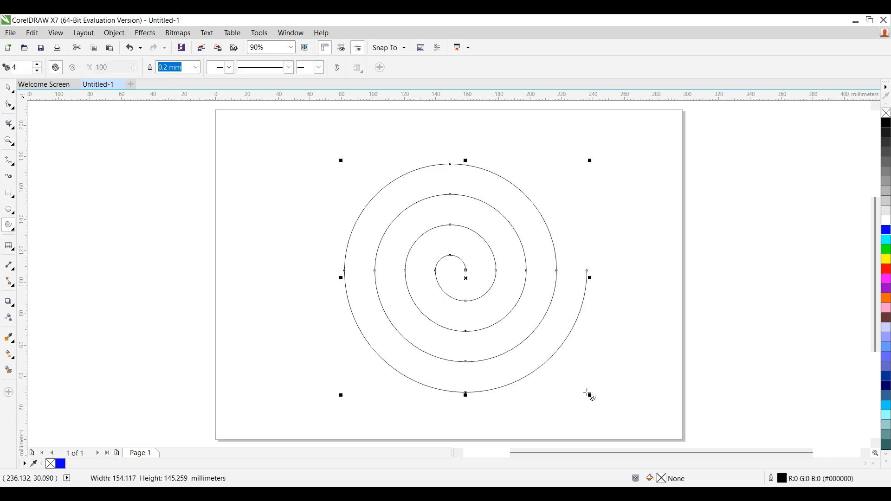
Reshape the spiral's inner turn by moving its upper and right-hand nodes slightly outward with the Shape tool, and delete the spiral
{"action": "left_click", "coordinate": [8, 88]}
{"action": "left_click", "coordinate": [10, 102]}
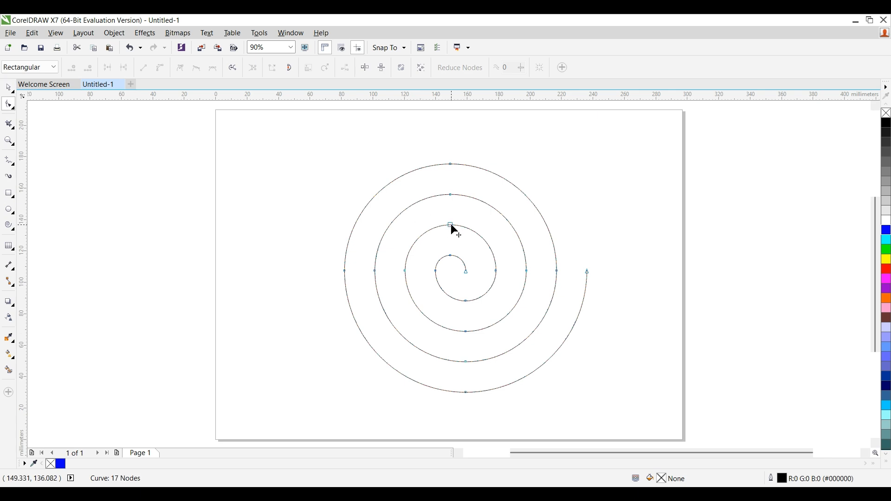
{"action": "left_click_drag", "start_coordinate": [450, 224], "coordinate": [454, 217]}
{"action": "left_click_drag", "start_coordinate": [496, 270], "coordinate": [503, 273]}
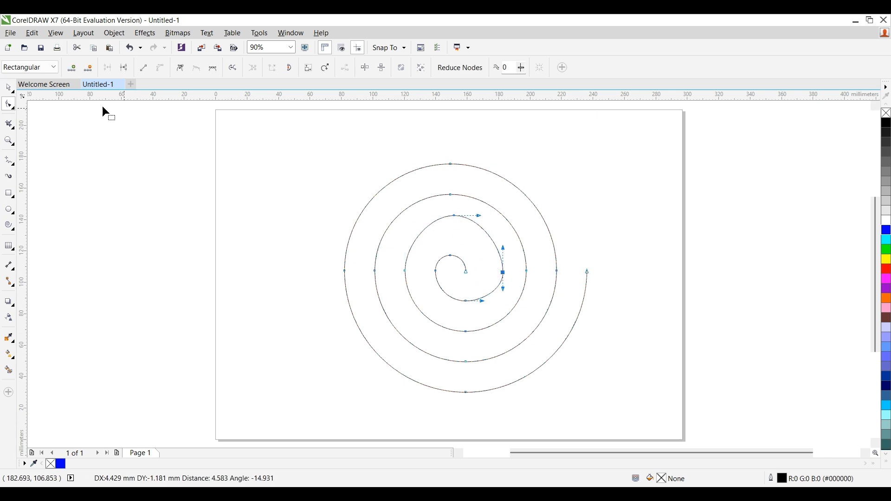
{"action": "left_click", "coordinate": [9, 89]}
{"action": "left_click", "coordinate": [483, 234]}
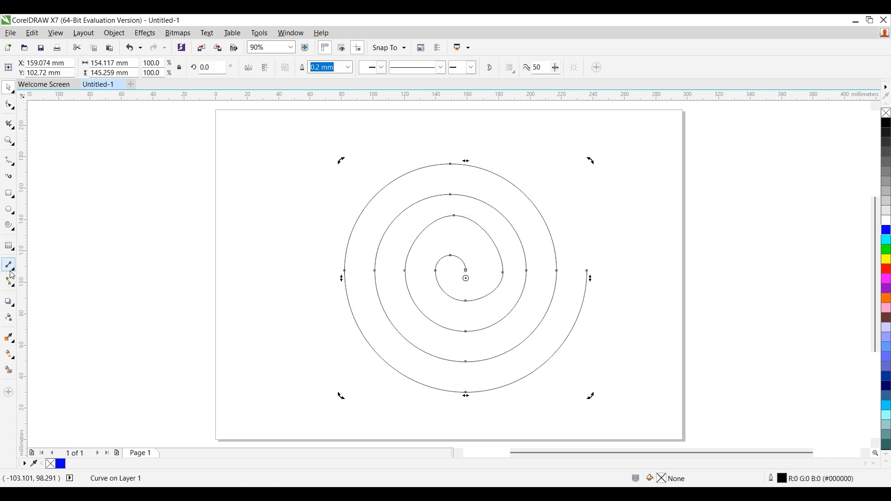
{"action": "key", "text": "Delete"}
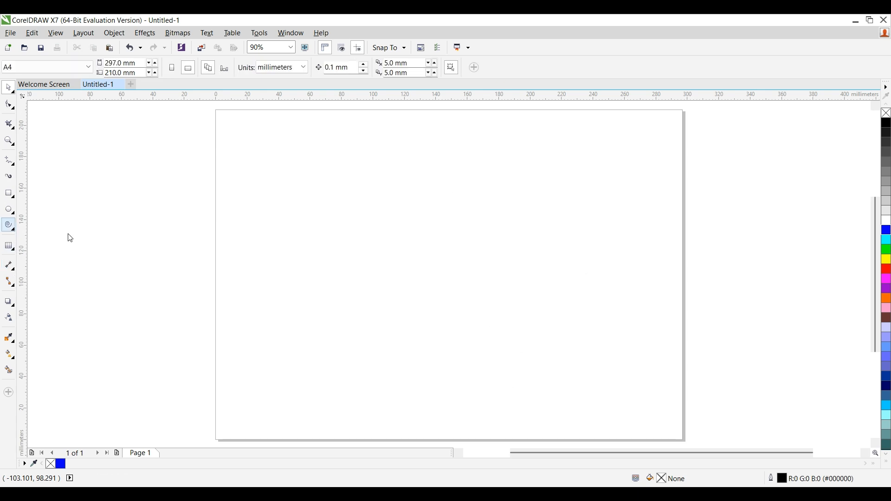
Draw a smiley face with the Basic Shapes tool, about 130 mm wide and high, in the upper part of the page
{"action": "left_click", "coordinate": [58, 292]}
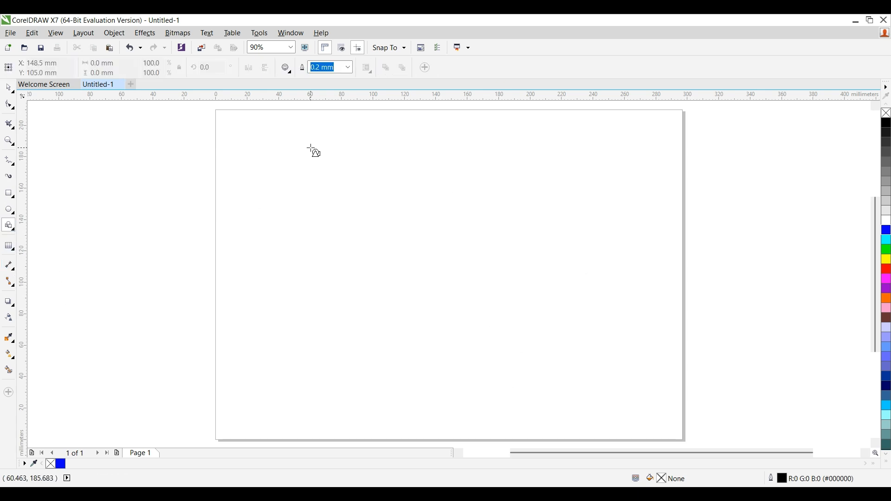
{"action": "left_click_drag", "start_coordinate": [307, 124], "coordinate": [519, 335]}
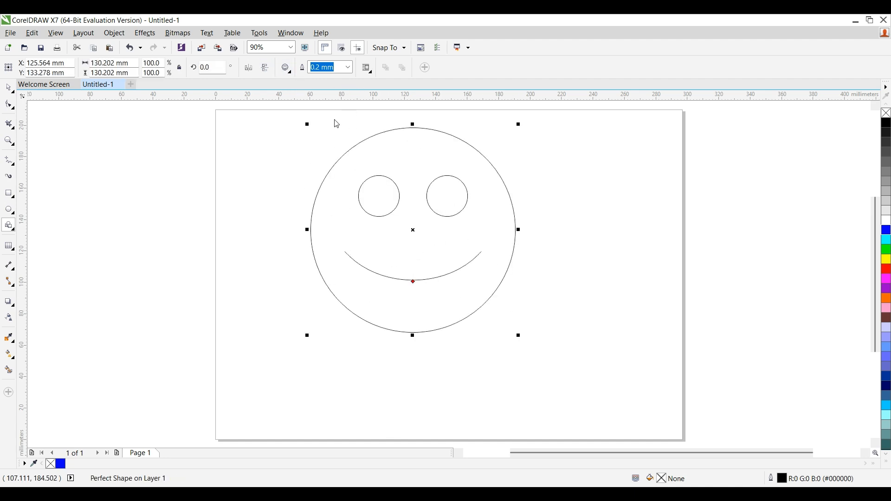
Draw a teardrop basic shape about 117 mm wide and 142 mm high across the page's right edge, and delete it
{"action": "left_click_drag", "start_coordinate": [567, 174], "coordinate": [758, 404]}
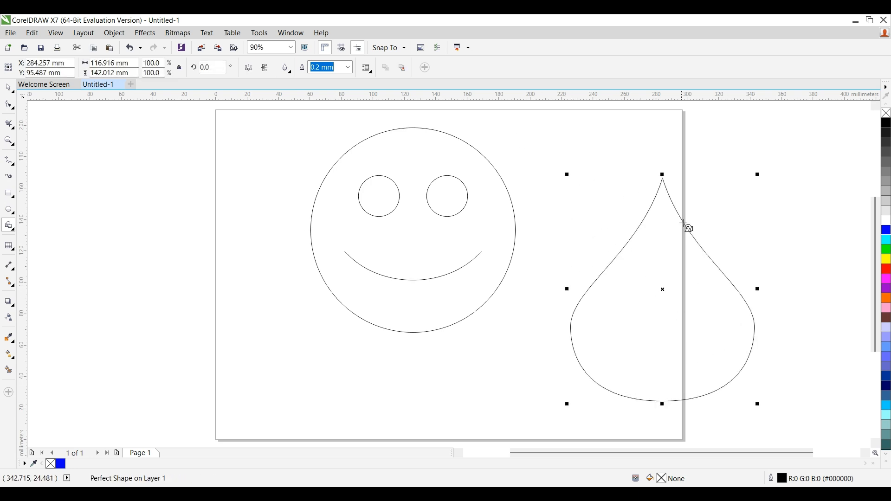
{"action": "key", "text": "space"}
{"action": "key", "text": "Delete"}
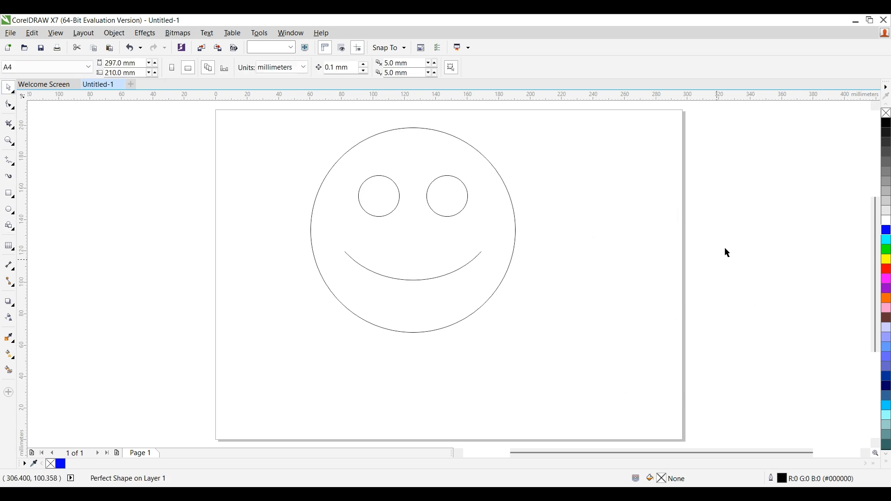
Fill the smiley face with yellow and delete it
{"action": "left_click", "coordinate": [407, 200]}
{"action": "left_click", "coordinate": [886, 259]}
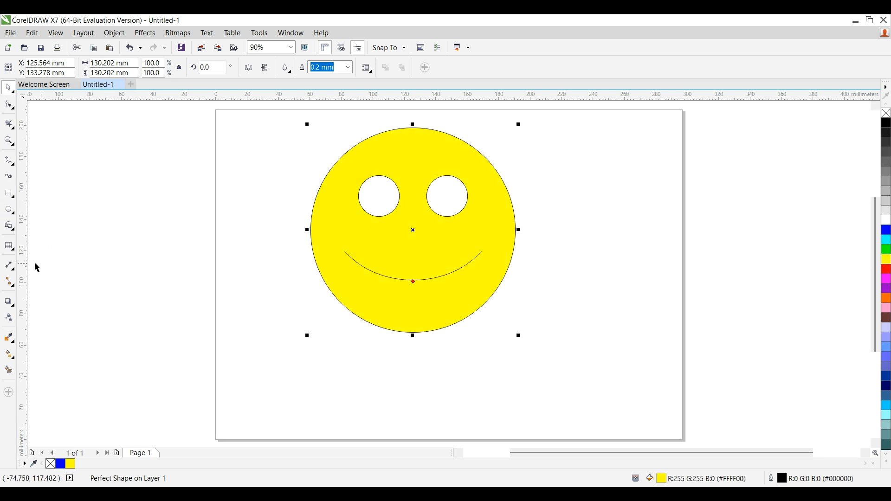
{"action": "key", "text": "Delete"}
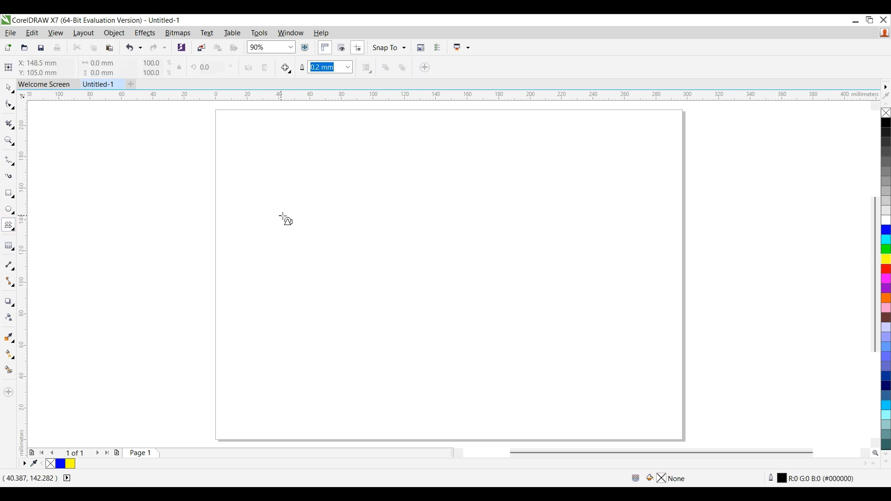
Draw a four-way arrow shape about 130 mm wide and 115 mm high, and slim its arms and shrink its central block with the Shape tool
{"action": "left_click_drag", "start_coordinate": [278, 216], "coordinate": [485, 398]}
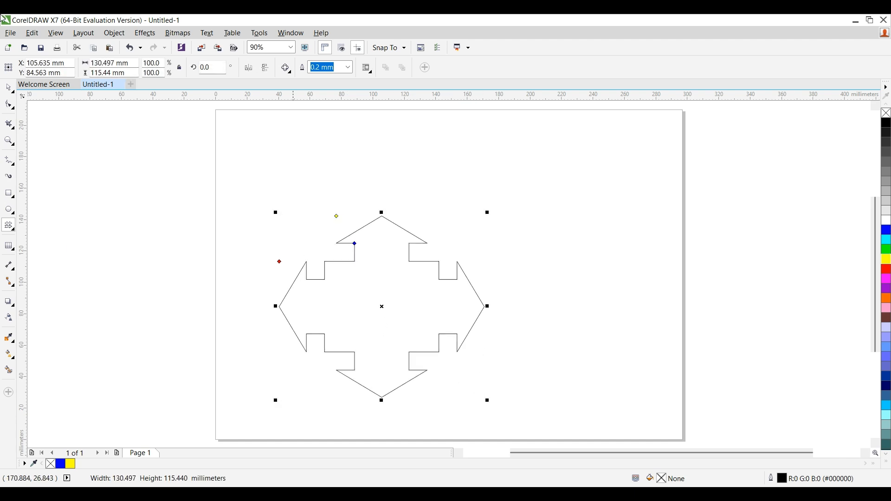
{"action": "left_click", "coordinate": [9, 104]}
{"action": "left_click_drag", "start_coordinate": [355, 244], "coordinate": [373, 245]}
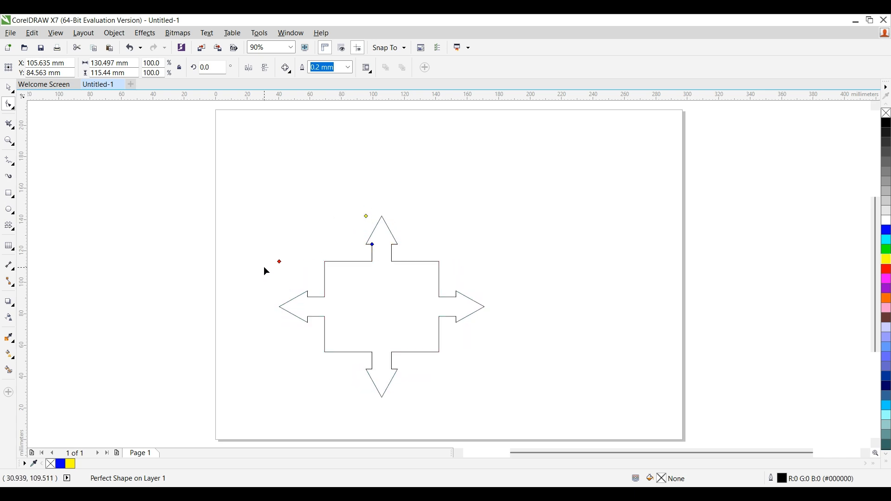
{"action": "mouse_move", "coordinate": [277, 262]}
{"action": "left_mouse_down"}
{"action": "mouse_move", "coordinate": [279, 291]}
{"action": "mouse_move", "coordinate": [279, 260]}
{"action": "mouse_move", "coordinate": [278, 270]}
{"action": "left_mouse_up"}
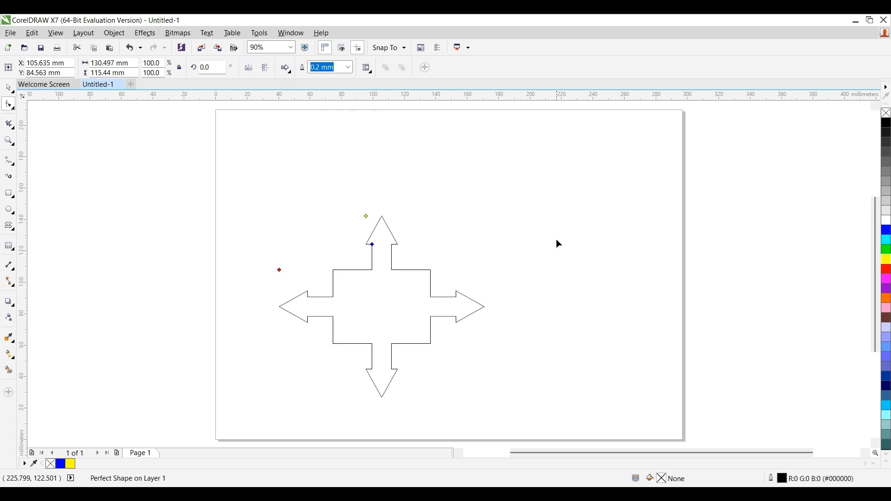
{"action": "key", "text": "space"}
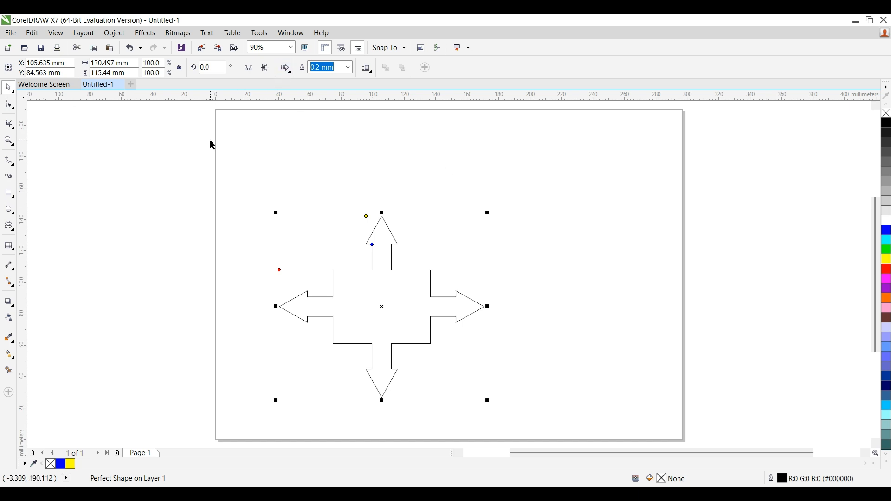
Draw a two-headed bent arrow about 81 mm wide and 73 mm high, and move it into the page's upper-left corner
{"action": "left_click", "coordinate": [9, 226]}
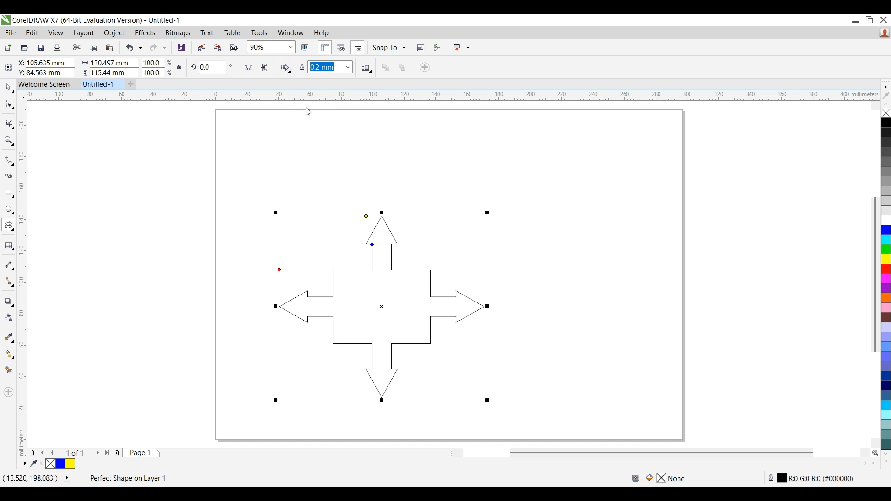
{"action": "left_click_drag", "start_coordinate": [253, 144], "coordinate": [387, 266]}
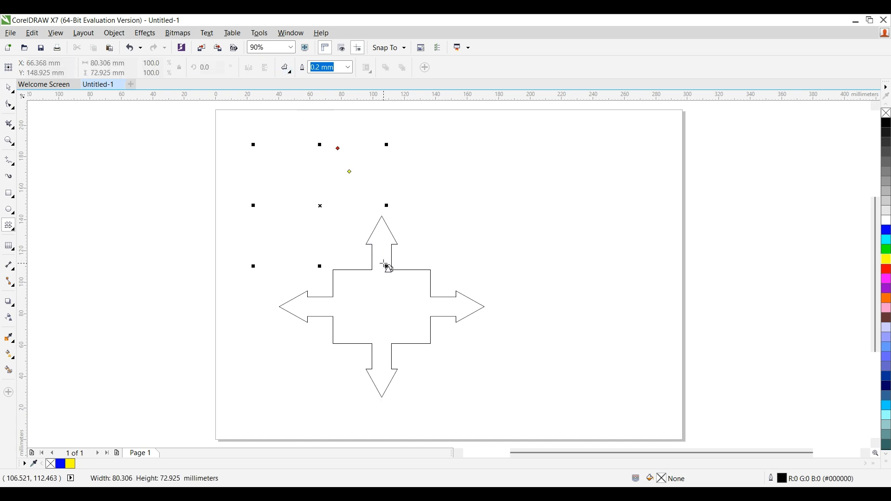
{"action": "left_click", "coordinate": [8, 88]}
{"action": "left_click_drag", "start_coordinate": [322, 204], "coordinate": [302, 180]}
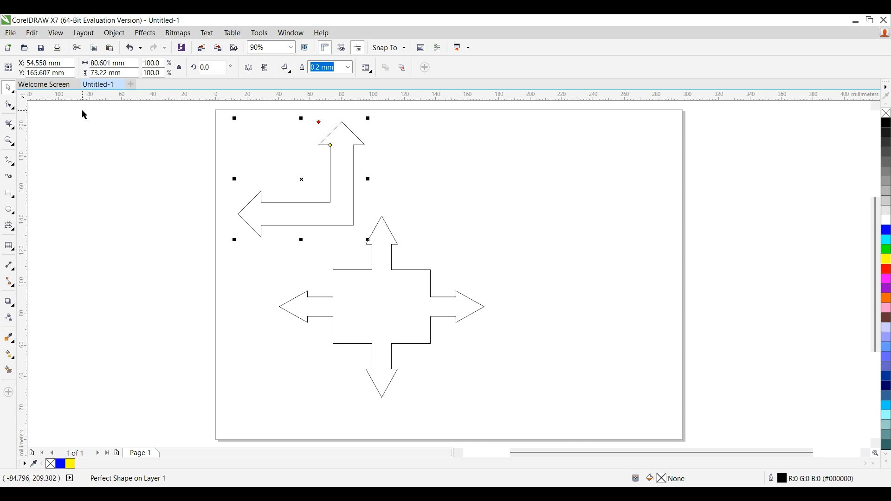
Thin the bent arrow's shaft with the Shape tool, and delete both arrow shapes
{"action": "left_click", "coordinate": [9, 105]}
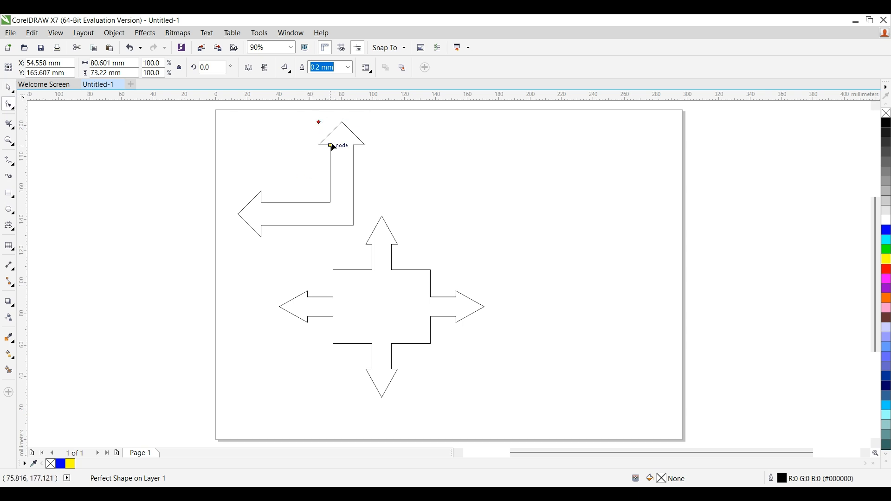
{"action": "mouse_move", "coordinate": [330, 148]}
{"action": "left_mouse_down"}
{"action": "mouse_move", "coordinate": [304, 113]}
{"action": "mouse_move", "coordinate": [338, 145]}
{"action": "left_mouse_up"}
{"action": "key", "text": "space"}
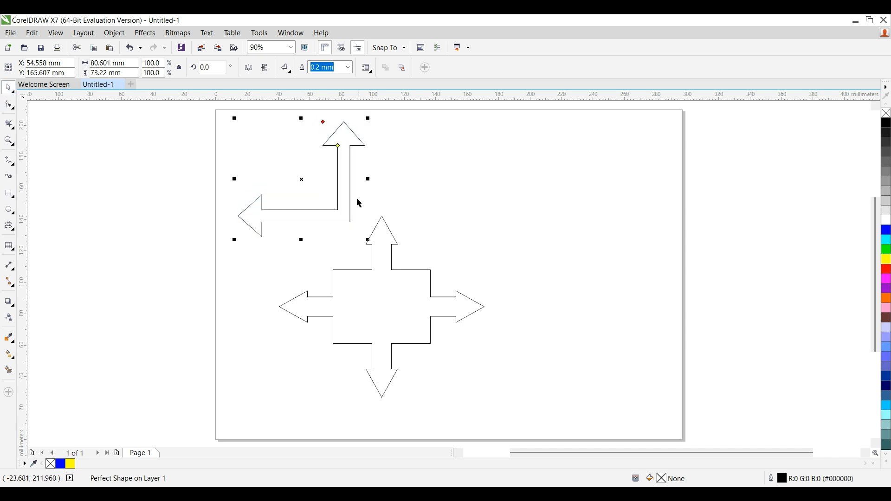
{"action": "left_click", "coordinate": [364, 299]}
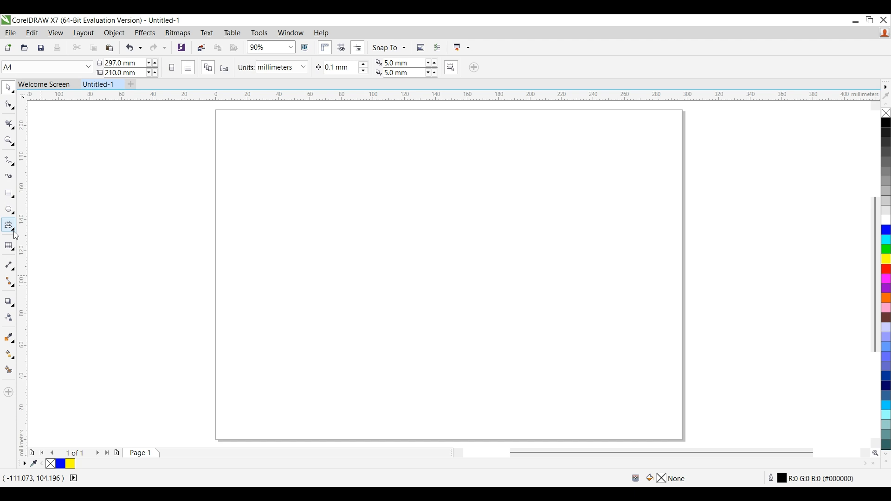
Draw three flowchart shapes: a cylinder about 96 by 160 mm, a three-part rectangle about 129 by 104 mm, and an internal-storage box about 124 by 121 mm
{"action": "left_click", "coordinate": [43, 308]}
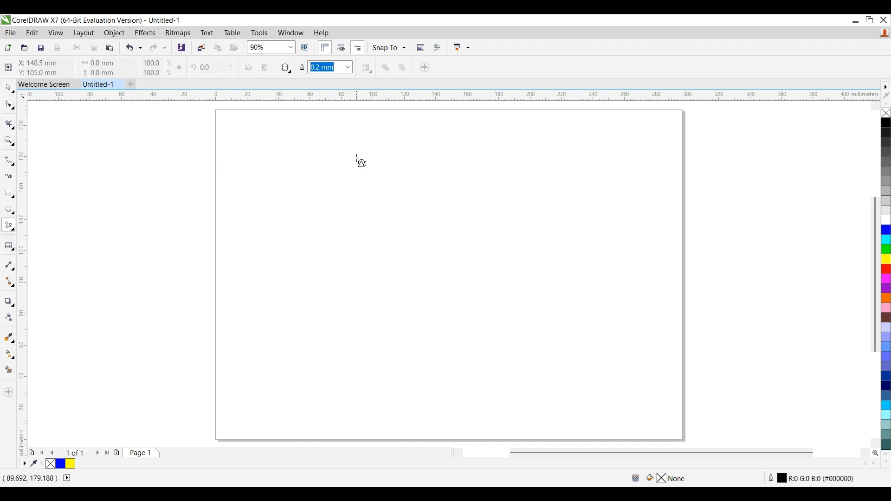
{"action": "left_click_drag", "start_coordinate": [357, 100], "coordinate": [509, 300]}
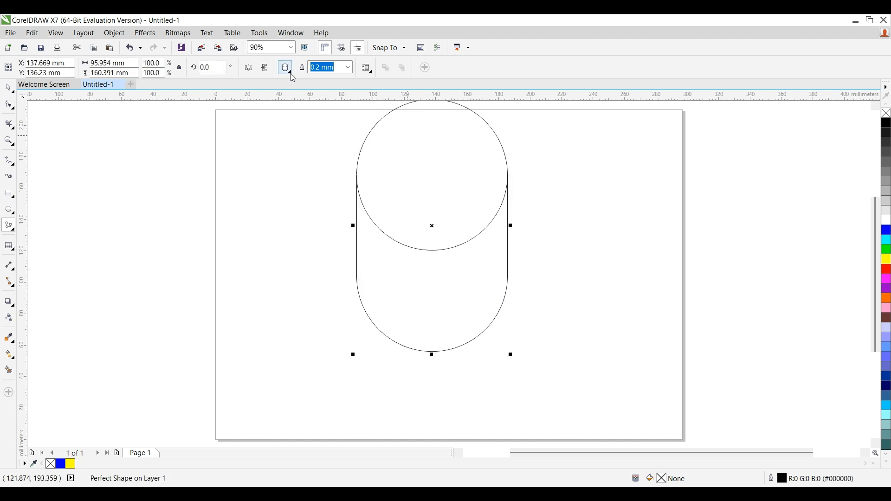
{"action": "left_click_drag", "start_coordinate": [533, 169], "coordinate": [736, 332]}
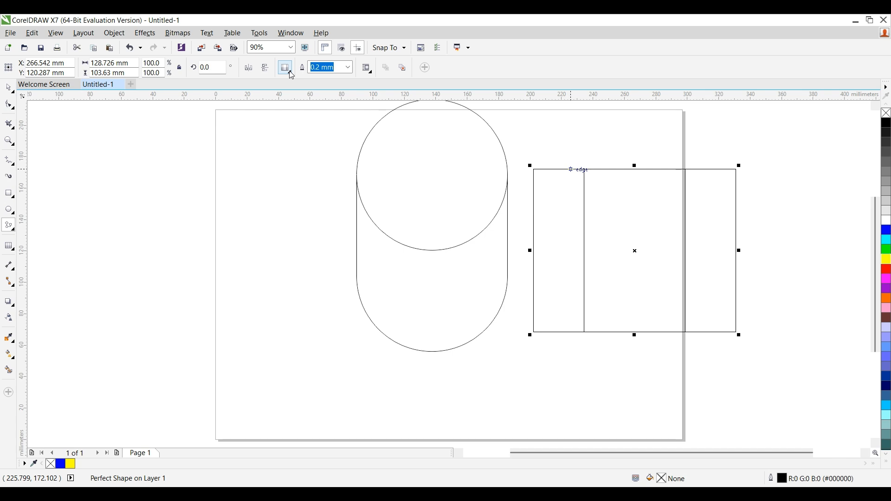
{"action": "left_click_drag", "start_coordinate": [151, 170], "coordinate": [349, 362]}
{"action": "left_click", "coordinate": [8, 88]}
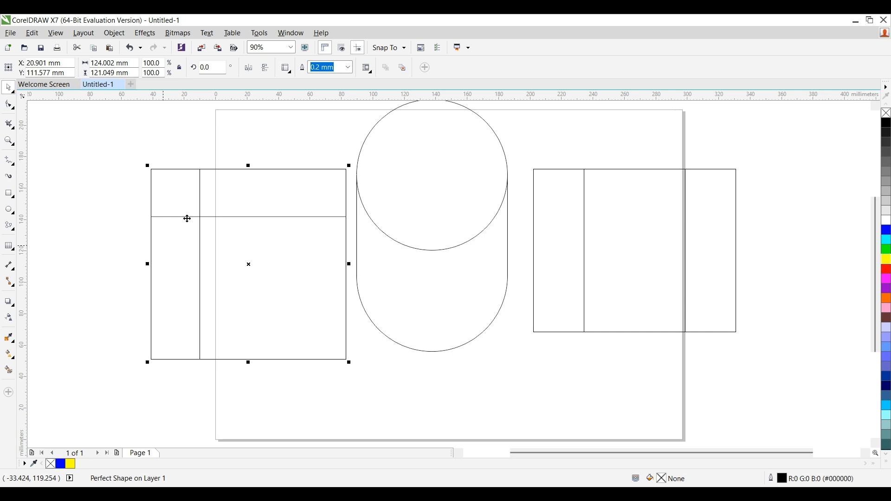
Delete the three flowchart shapes one after another
{"action": "key", "text": "Delete"}
{"action": "left_click", "coordinate": [556, 218]}
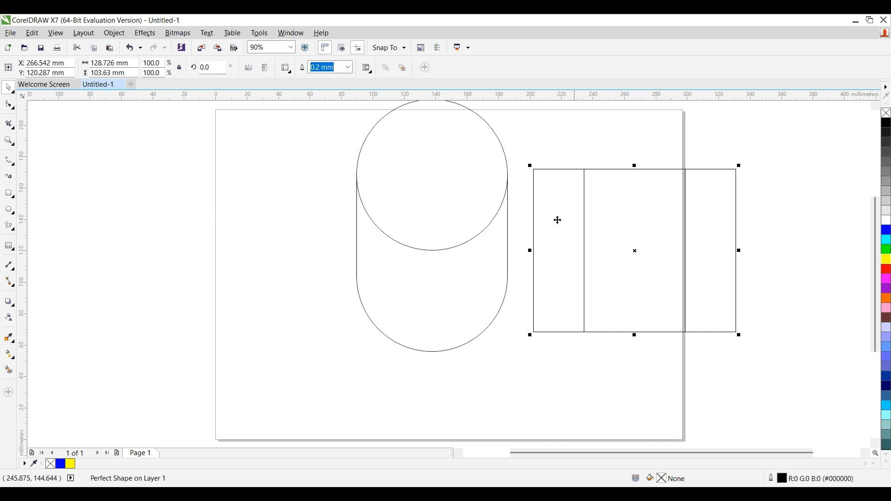
{"action": "key", "text": "Delete"}
{"action": "left_click", "coordinate": [457, 284]}
{"action": "key", "text": "Delete"}
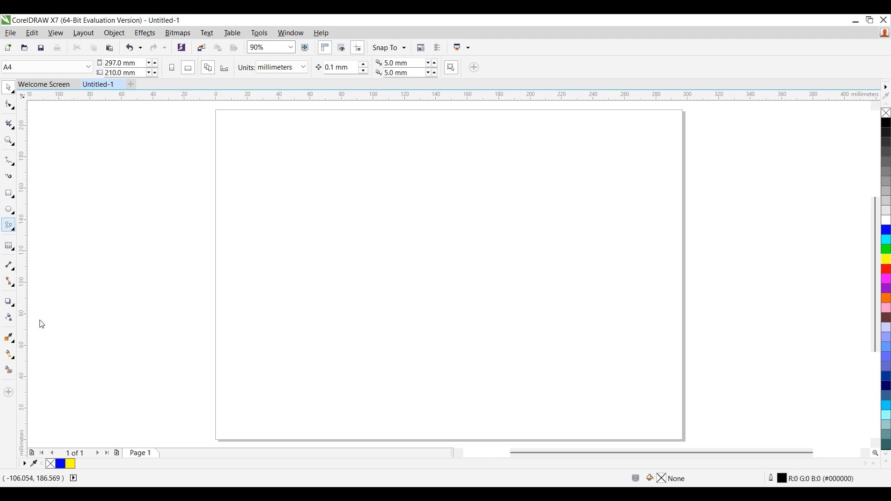
Draw a jagged explosion banner shape about 224 by 93 mm and a ribbon banner about 120 by 63 mm overlapping its top
{"action": "left_click_drag", "start_coordinate": [267, 206], "coordinate": [626, 358]}
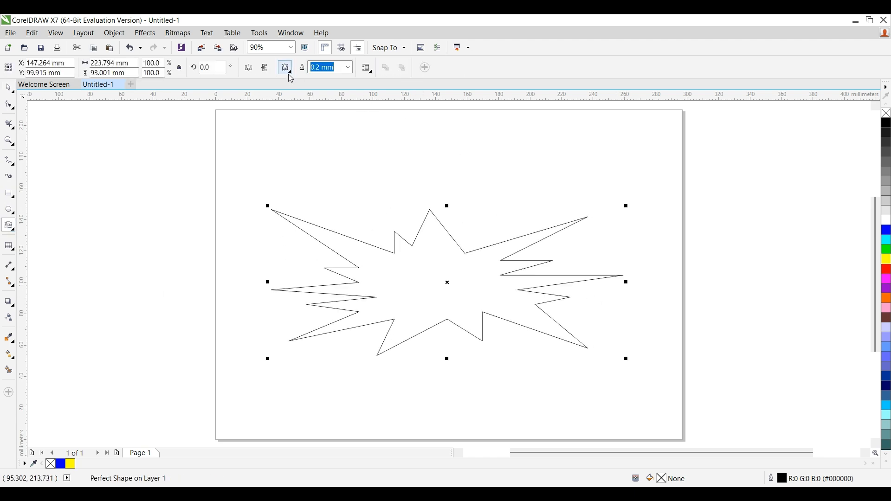
{"action": "left_click_drag", "start_coordinate": [312, 127], "coordinate": [506, 232]}
Widen the ribbon's centre panel slightly and lower the upper edge of its tails with the Shape tool
{"action": "key", "text": "F10"}
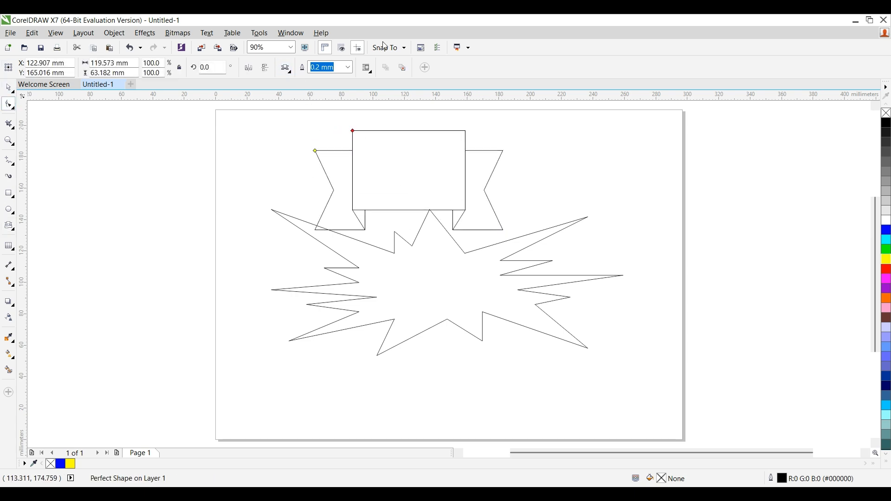
{"action": "mouse_move", "coordinate": [355, 131]}
{"action": "left_mouse_down"}
{"action": "mouse_move", "coordinate": [373, 131]}
{"action": "mouse_move", "coordinate": [350, 133]}
{"action": "left_mouse_up"}
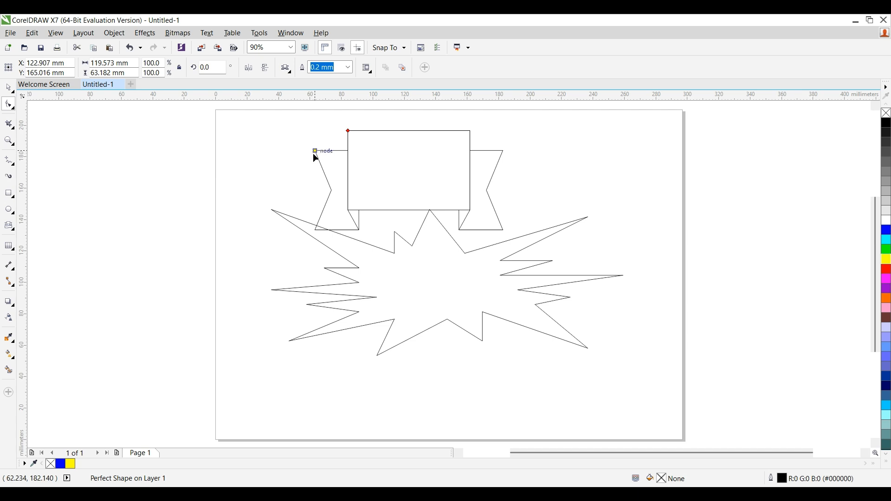
{"action": "left_click_drag", "start_coordinate": [315, 151], "coordinate": [316, 165]}
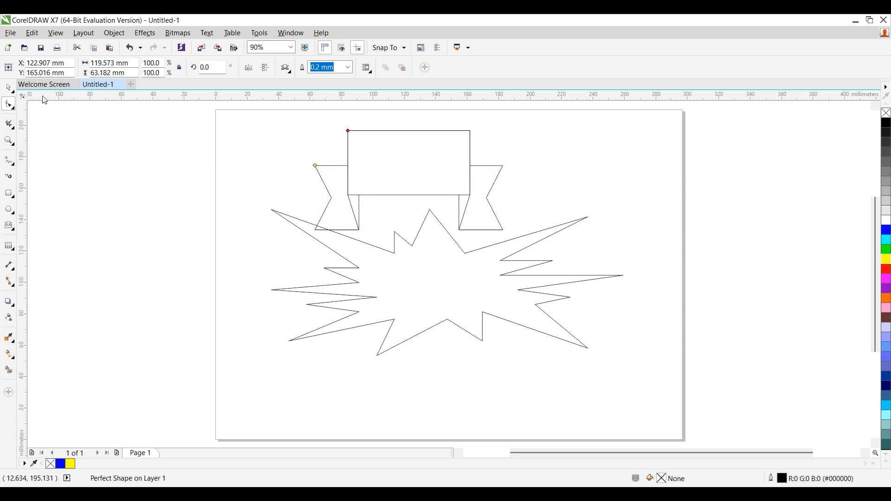
{"action": "key", "text": "space"}
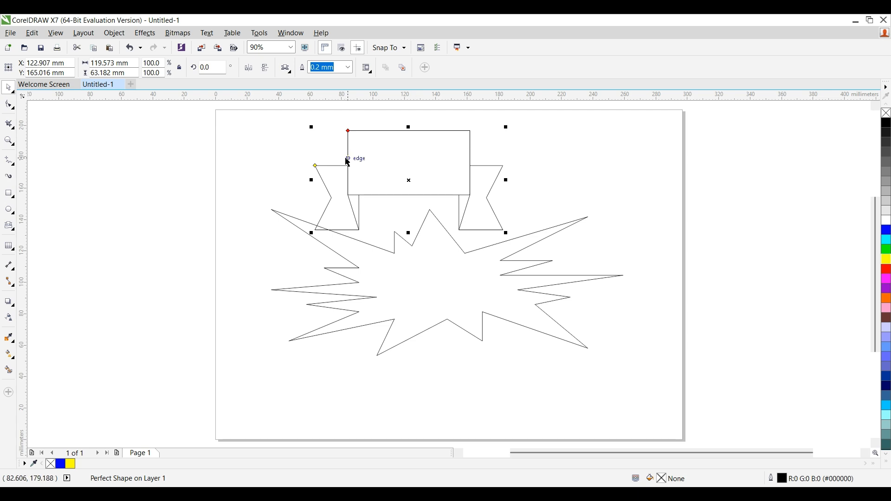
Delete the ribbon and the explosion shape
{"action": "key", "text": "Delete"}
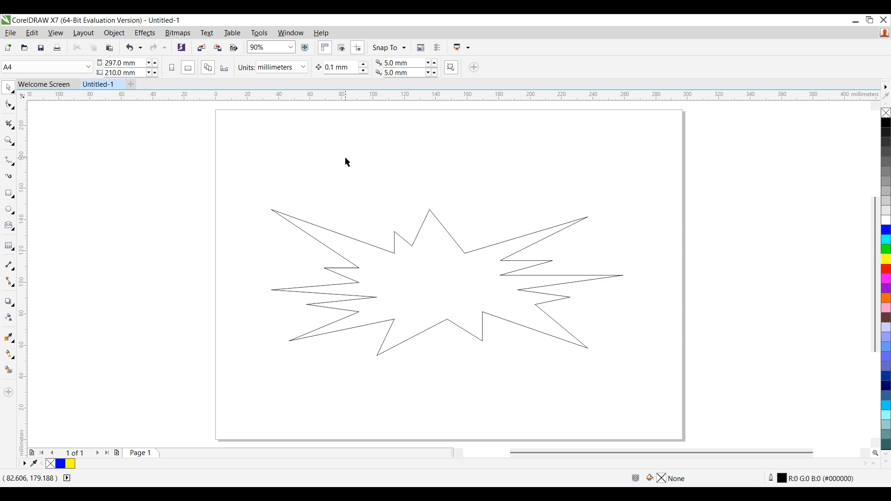
{"action": "left_click", "coordinate": [417, 335]}
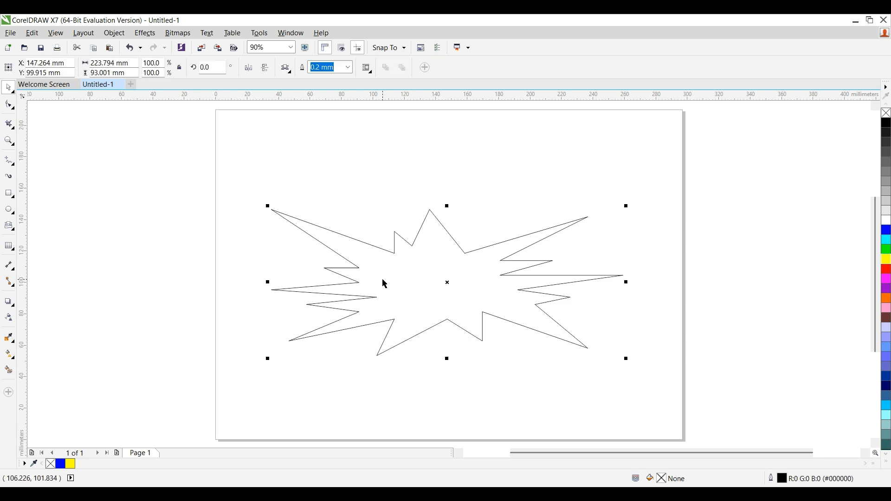
{"action": "key", "text": "Delete"}
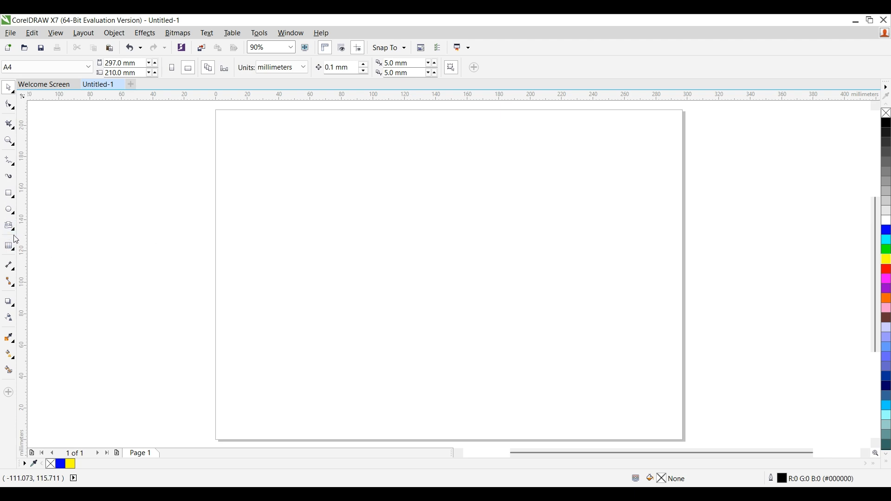
Draw three callouts: a rectangular line callout about 98 by 71 mm, a rounded speech bubble about 103 by 79 mm, and a thought cloud about 96 by 91 mm
{"action": "left_click", "coordinate": [35, 344]}
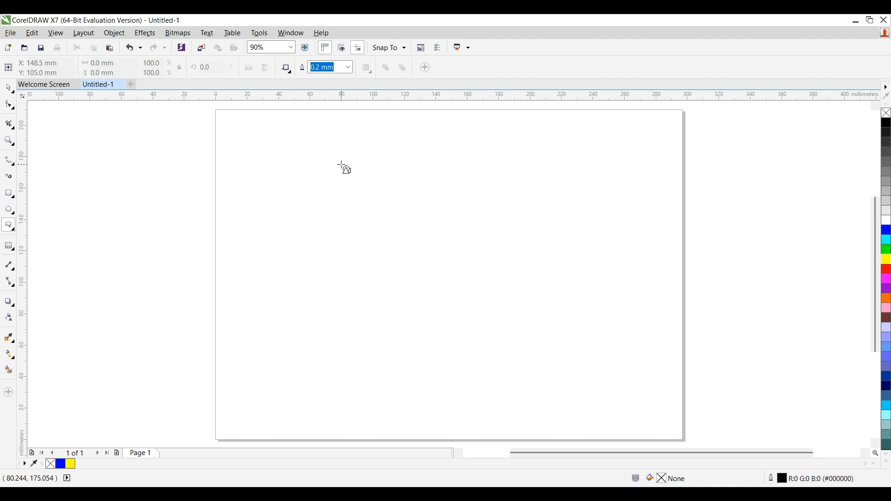
{"action": "left_click_drag", "start_coordinate": [342, 164], "coordinate": [499, 277]}
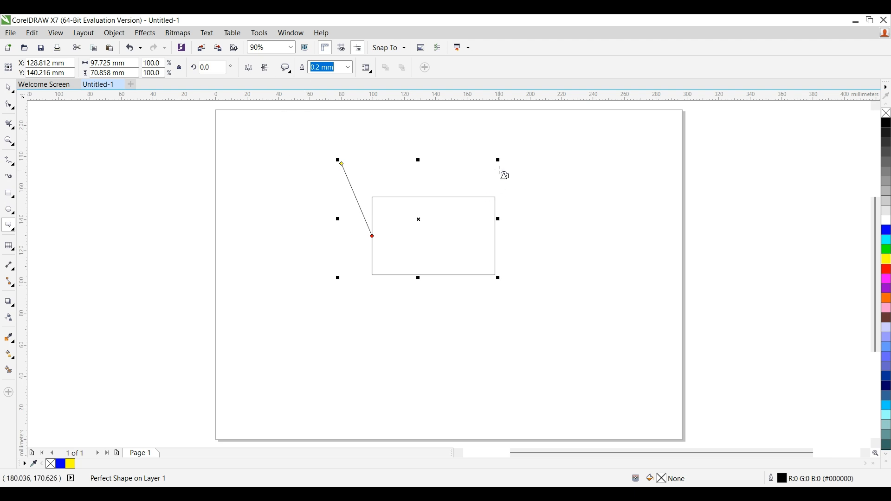
{"action": "left_click_drag", "start_coordinate": [498, 166], "coordinate": [666, 295]}
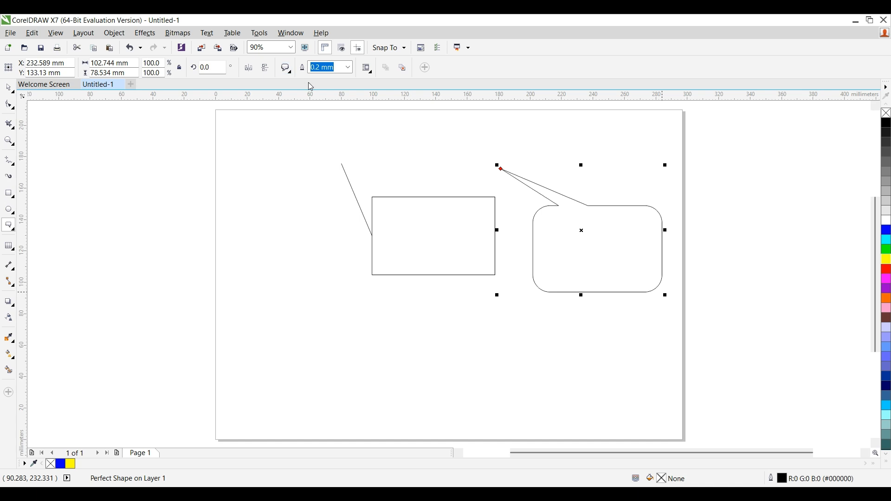
{"action": "left_click_drag", "start_coordinate": [231, 197], "coordinate": [382, 339]}
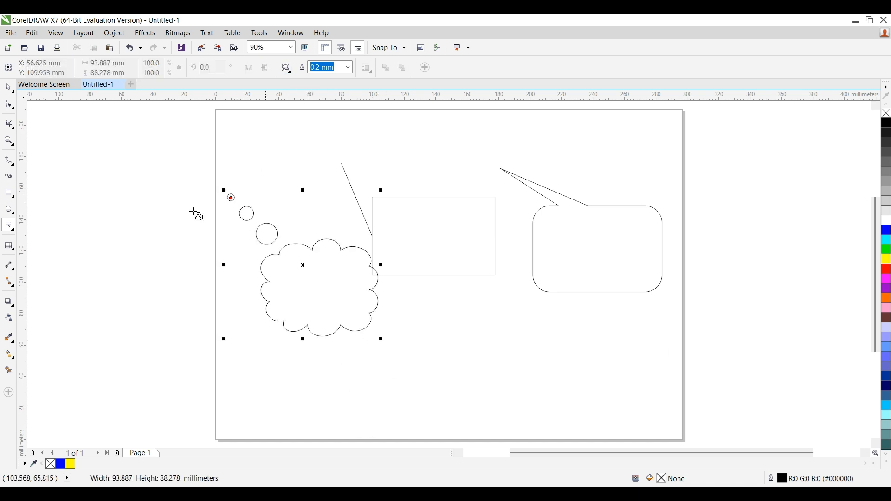
Swing the thought cloud's bubble trail to its right, then its left, and finally straight below the cloud with the Shape tool
{"action": "left_click", "coordinate": [6, 108]}
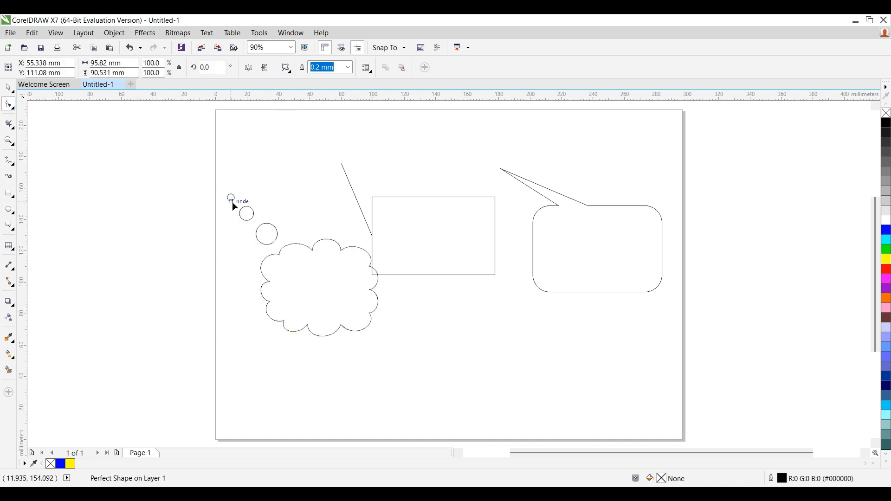
{"action": "left_click_drag", "start_coordinate": [233, 204], "coordinate": [435, 326]}
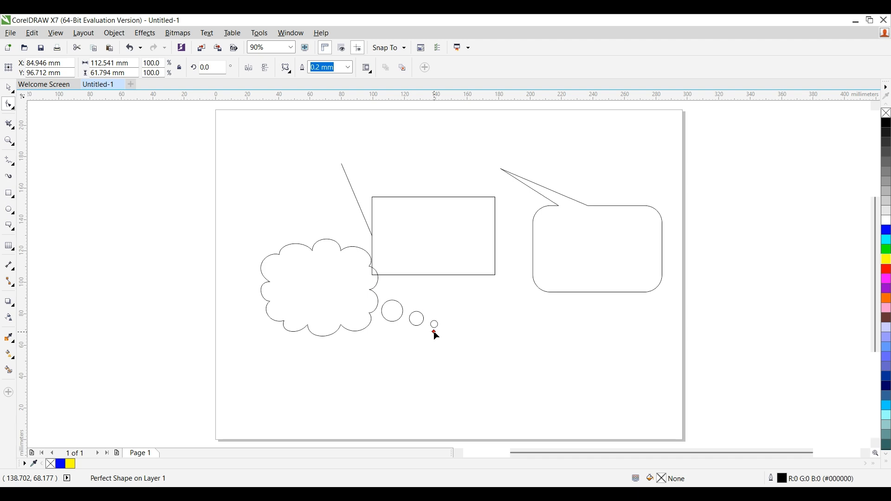
{"action": "left_click_drag", "start_coordinate": [434, 332], "coordinate": [213, 322]}
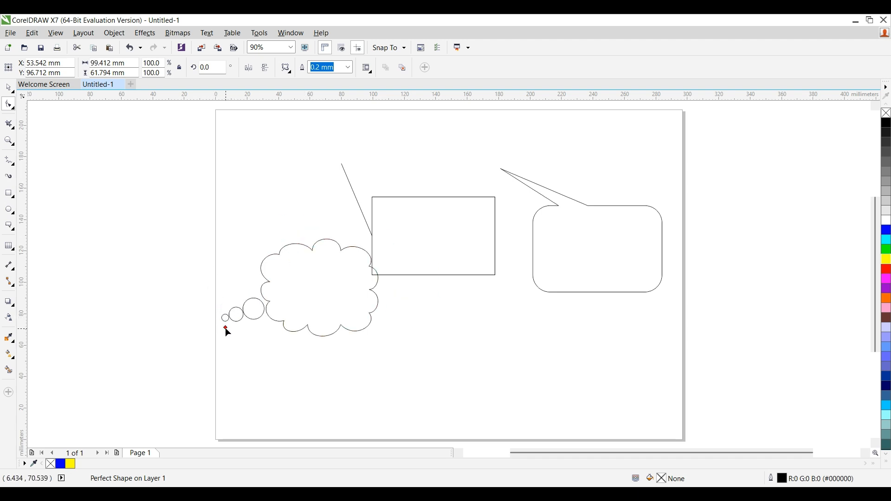
{"action": "left_click_drag", "start_coordinate": [325, 212], "coordinate": [327, 393]}
{"action": "key", "text": "space"}
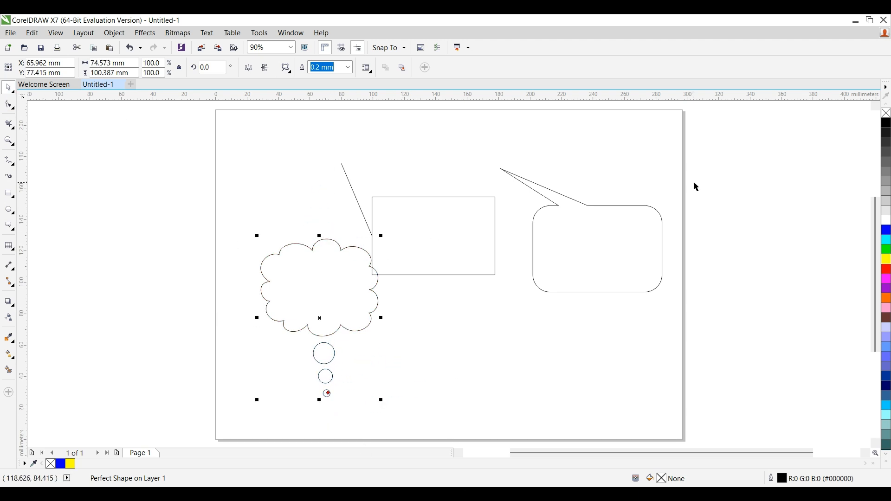
Select all three callout shapes together and delete them
{"action": "left_click_drag", "start_coordinate": [707, 144], "coordinate": [210, 414]}
{"action": "key", "text": "Delete"}
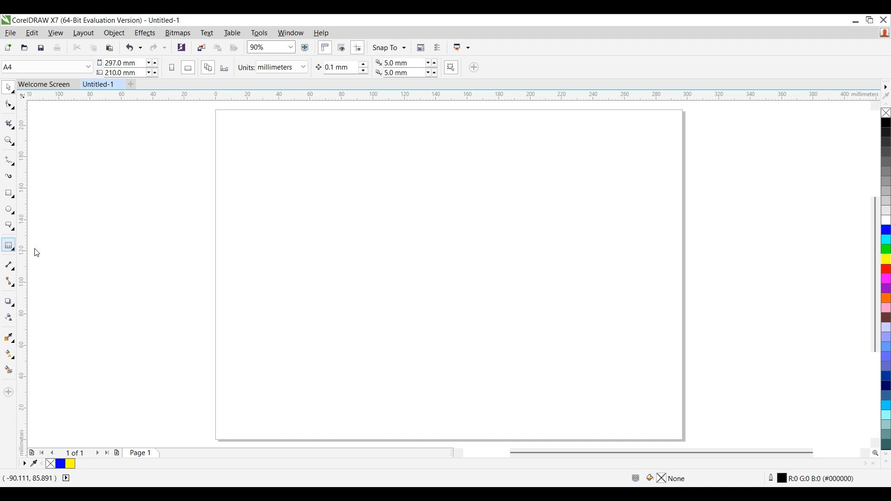
Draw a paragraph text frame about 191 by 115 mm on the page, and delete it
{"action": "key", "text": "F8"}
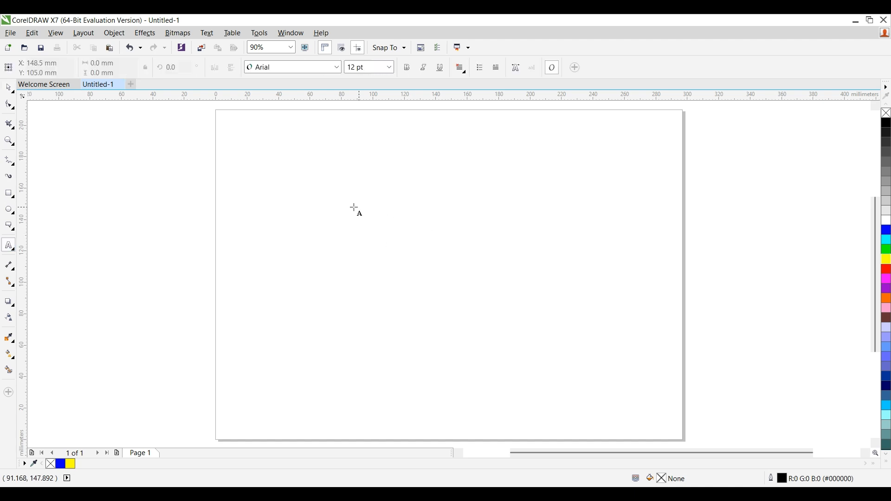
{"action": "left_click_drag", "start_coordinate": [262, 181], "coordinate": [564, 361]}
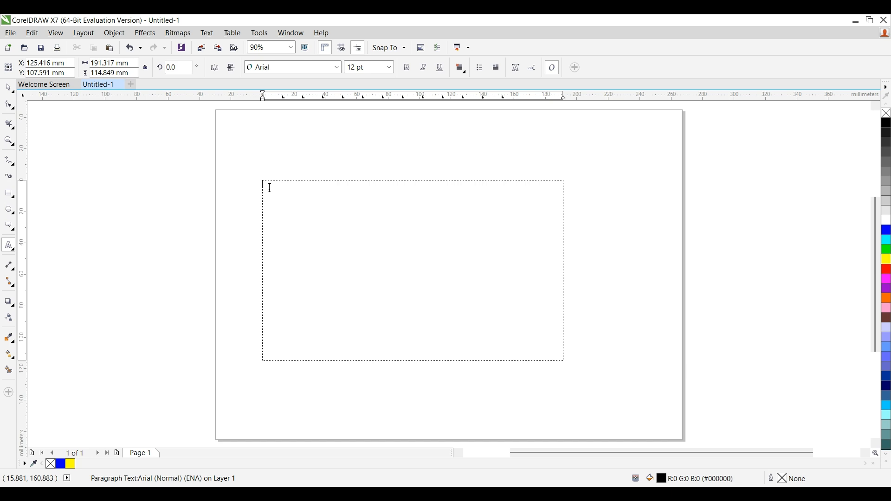
{"action": "left_click", "coordinate": [8, 88]}
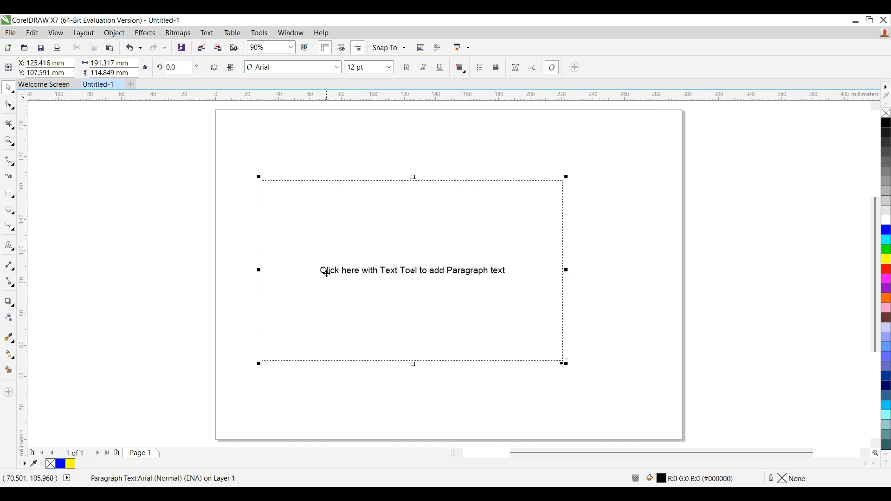
{"action": "left_click", "coordinate": [384, 273]}
{"action": "key", "text": "Delete"}
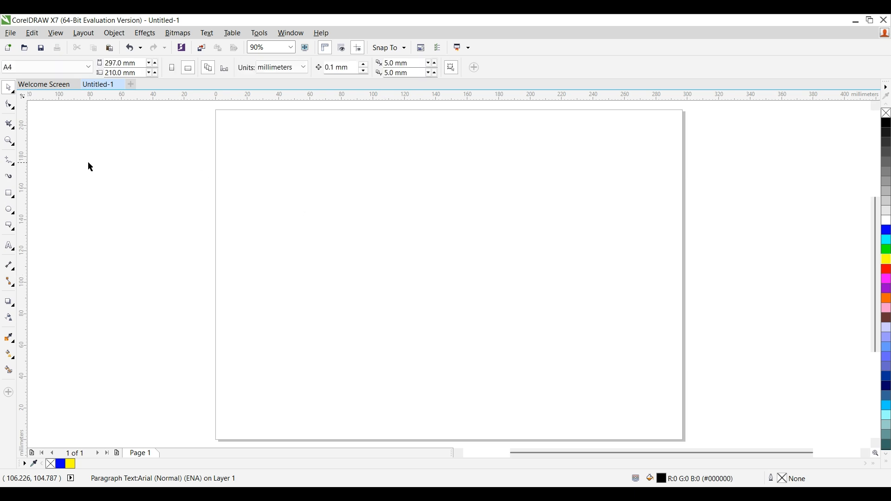
Add the artistic text "welcome to my channel" in the upper part of the page and enlarge it to about 100 mm wide
{"action": "left_click", "coordinate": [9, 246]}
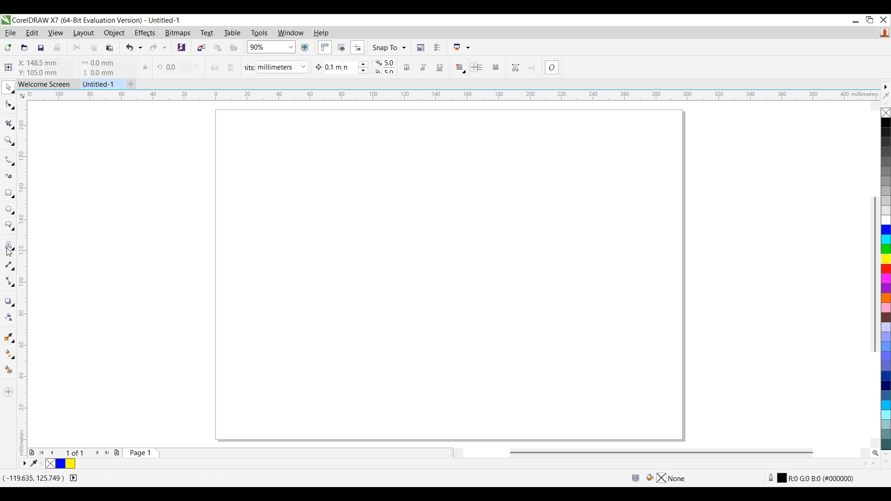
{"action": "left_click", "coordinate": [332, 191]}
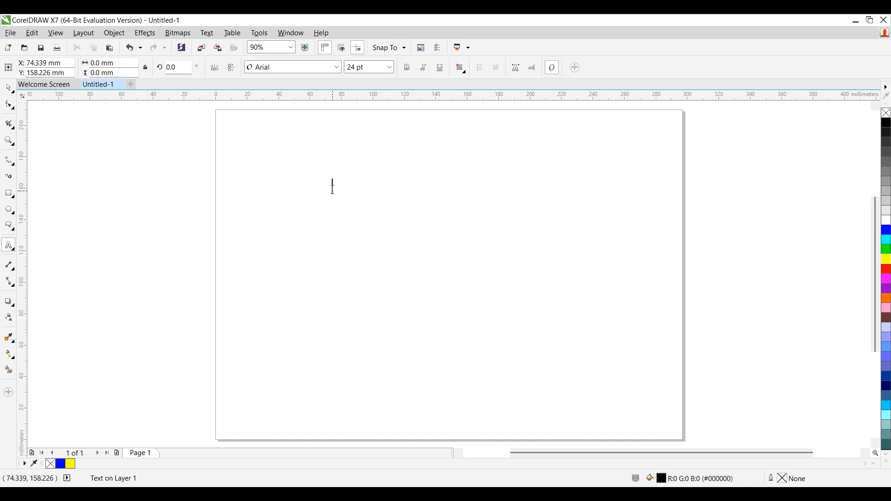
{"action": "type", "text": "welmco"}
{"action": "key", "text": "BackSpace"}
{"action": "key", "text": "BackSpace"}
{"action": "key", "text": "BackSpace"}
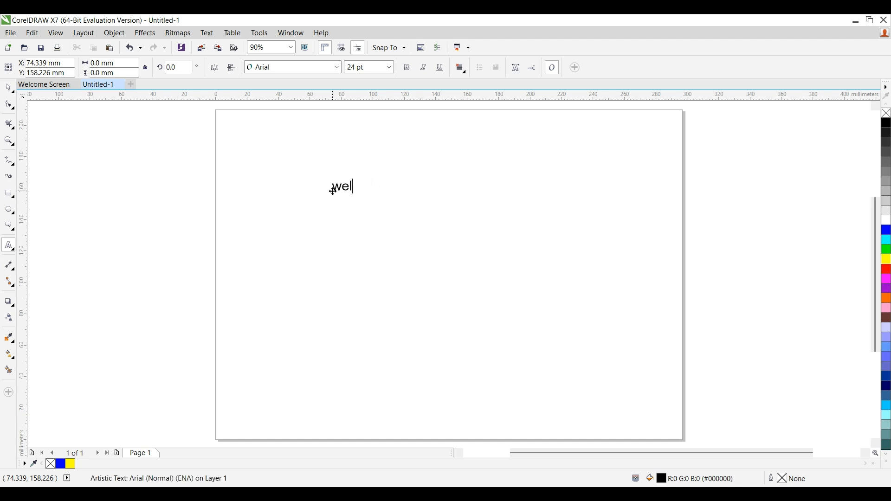
{"action": "type", "text": "come to my channel"}
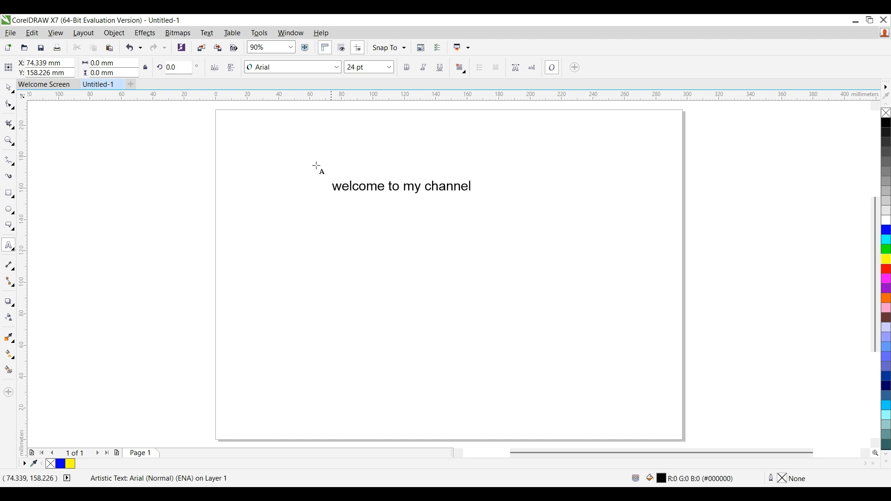
{"action": "left_click", "coordinate": [8, 88]}
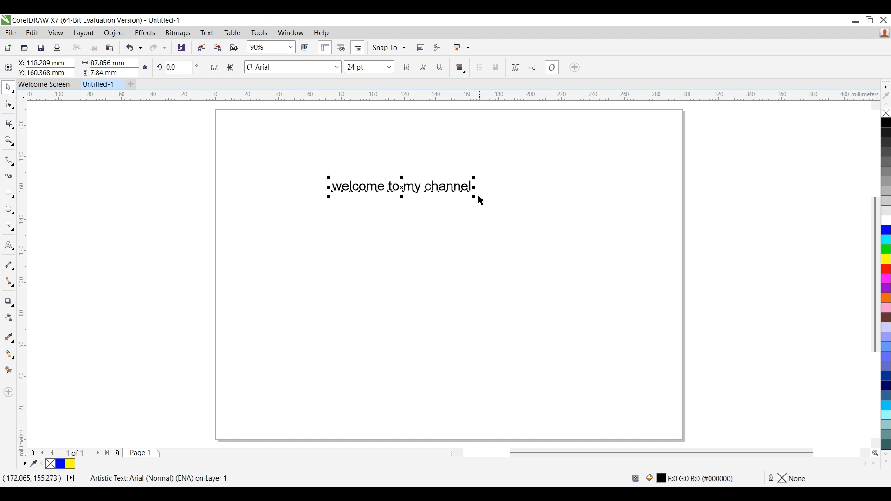
{"action": "left_click_drag", "start_coordinate": [475, 197], "coordinate": [494, 199]}
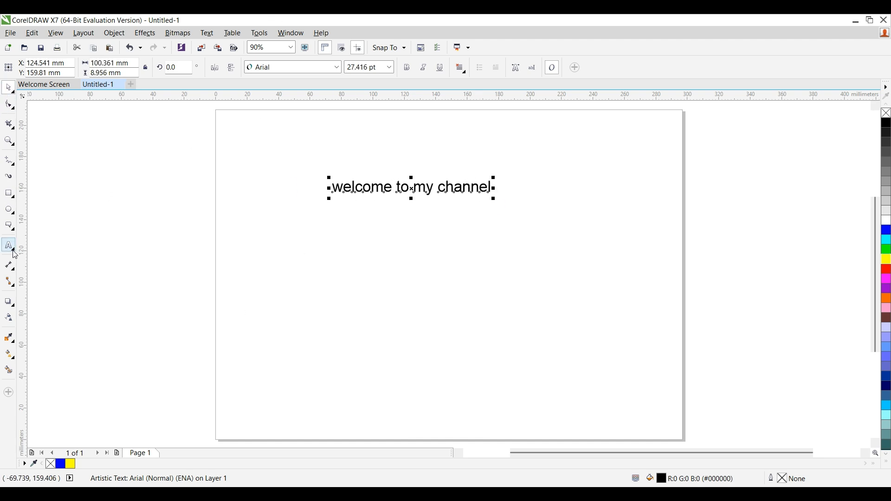
Draw a table of 3 rows and 4 columns, about 237 by 105 mm, and move it up and left beneath the text
{"action": "left_click", "coordinate": [37, 258]}
{"action": "mouse_move", "coordinate": [304, 240]}
{"action": "left_mouse_down"}
{"action": "mouse_move", "coordinate": [561, 331]}
{"action": "mouse_move", "coordinate": [678, 406]}
{"action": "left_mouse_up"}
{"action": "left_click", "coordinate": [44, 84]}
{"action": "left_click", "coordinate": [98, 84]}
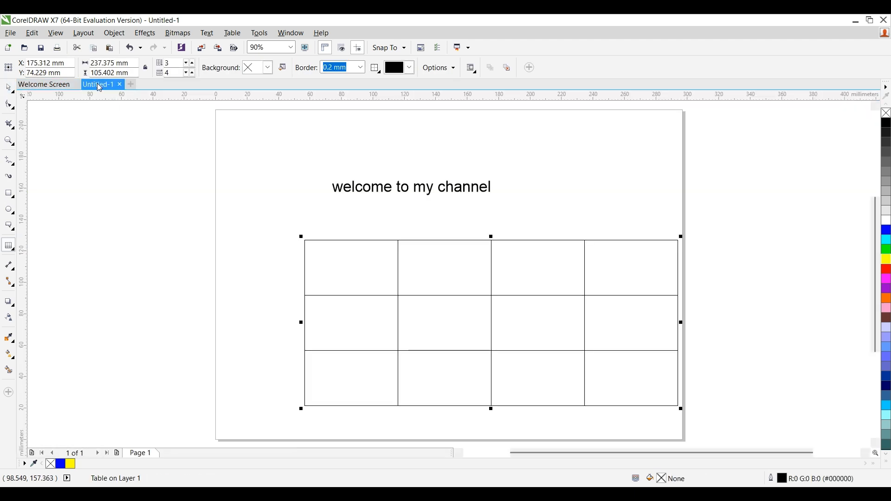
{"action": "key", "text": "space"}
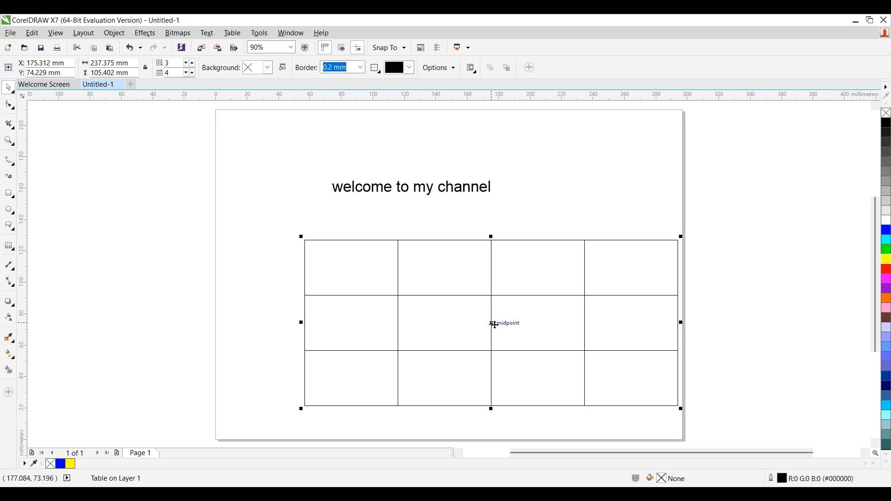
{"action": "left_click_drag", "start_coordinate": [489, 321], "coordinate": [435, 298]}
{"action": "left_click", "coordinate": [478, 206]}
{"action": "left_click", "coordinate": [453, 291]}
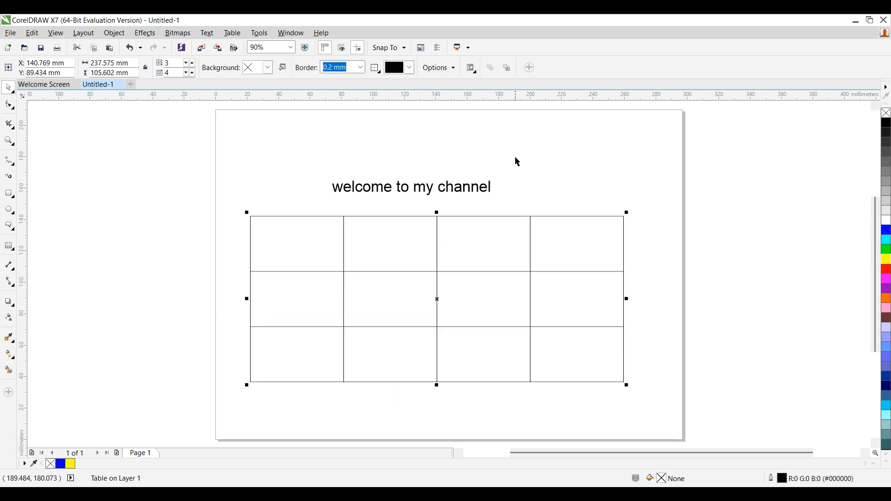
Select the text and the table together and delete them
{"action": "left_click", "coordinate": [543, 155]}
{"action": "left_click", "coordinate": [499, 229]}
{"action": "left_click_drag", "start_coordinate": [677, 134], "coordinate": [160, 433]}
{"action": "key", "text": "Delete"}
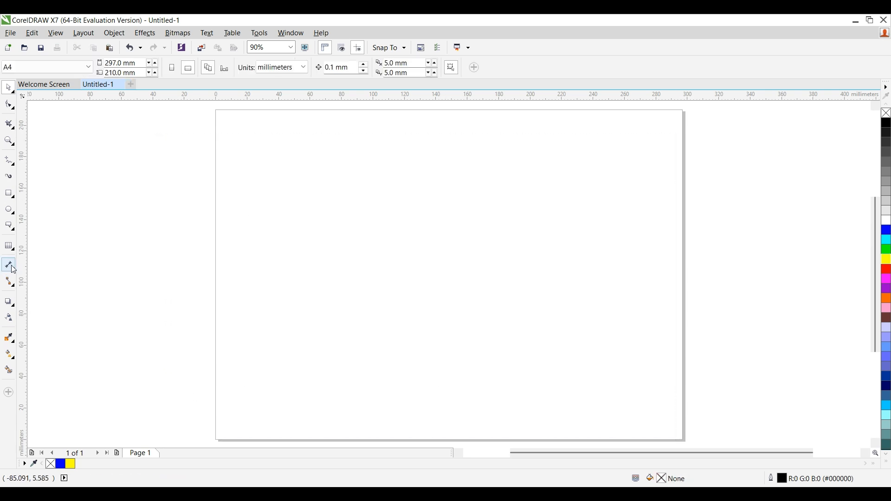
Draw two rounded rectangles side by side, about 63 by 69 mm and about 76 by 69 mm
{"action": "left_click", "coordinate": [8, 193]}
{"action": "left_click_drag", "start_coordinate": [237, 185], "coordinate": [339, 296]}
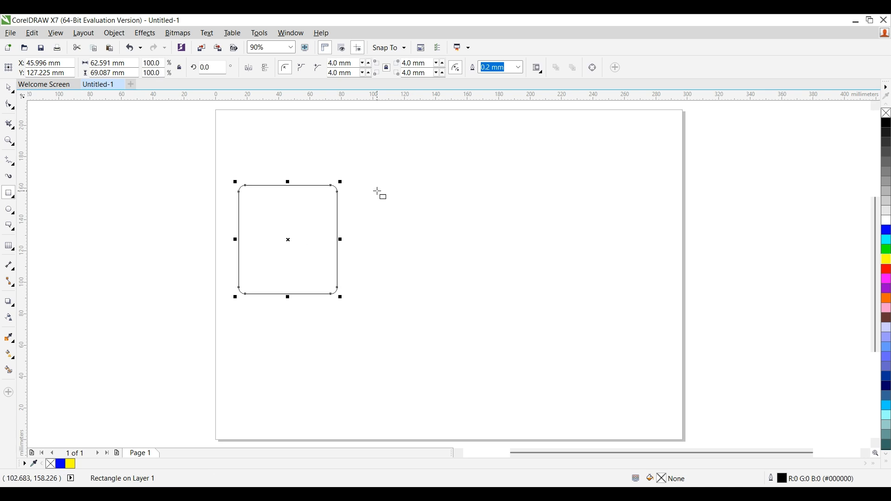
{"action": "left_click_drag", "start_coordinate": [365, 187], "coordinate": [487, 297]}
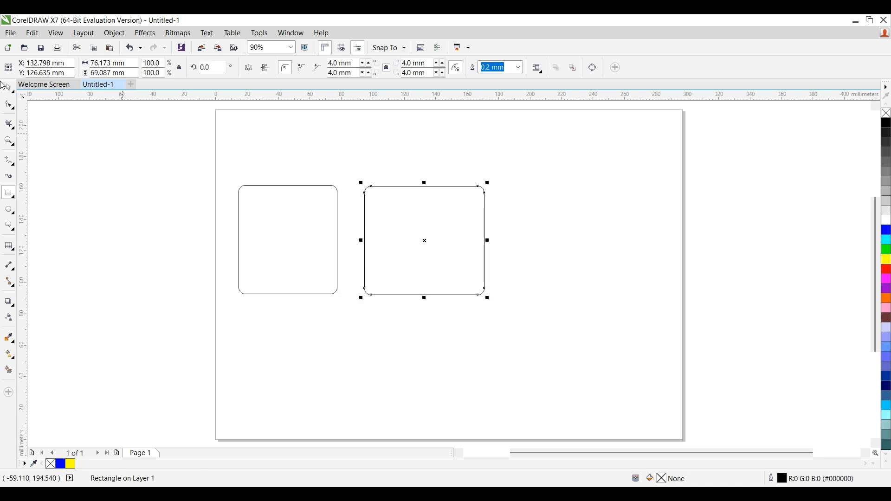
{"action": "left_click", "coordinate": [9, 88]}
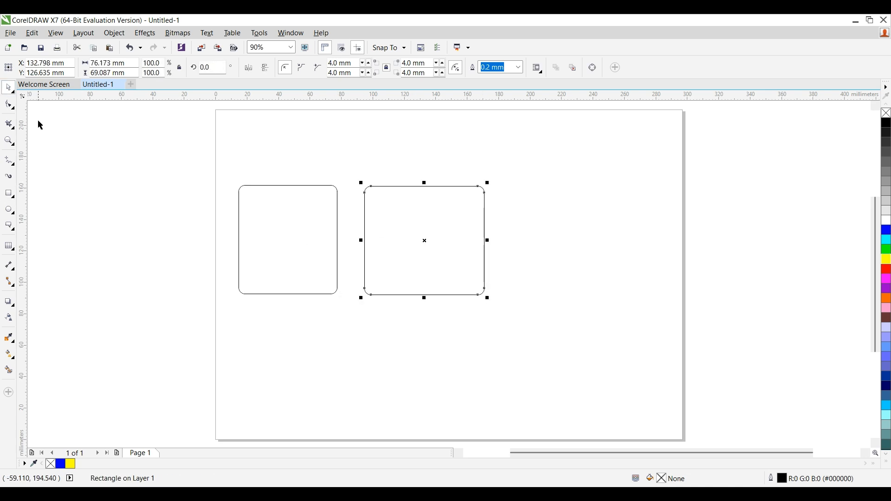
Draw a nearly vertical parallel dimension about 3.67" long beside the rectangles and a horizontal dimension about 3.28" long across the page's right edge
{"action": "left_click", "coordinate": [14, 274]}
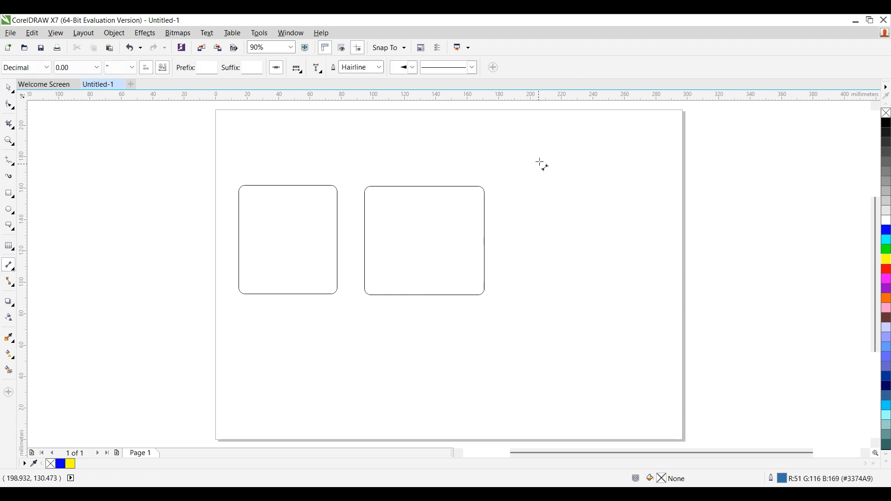
{"action": "left_click_drag", "start_coordinate": [541, 162], "coordinate": [544, 309]}
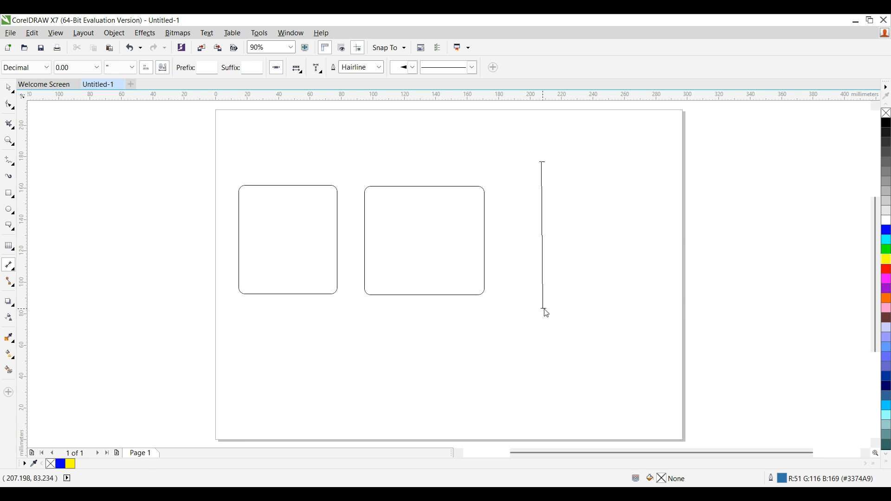
{"action": "left_click", "coordinate": [572, 309]}
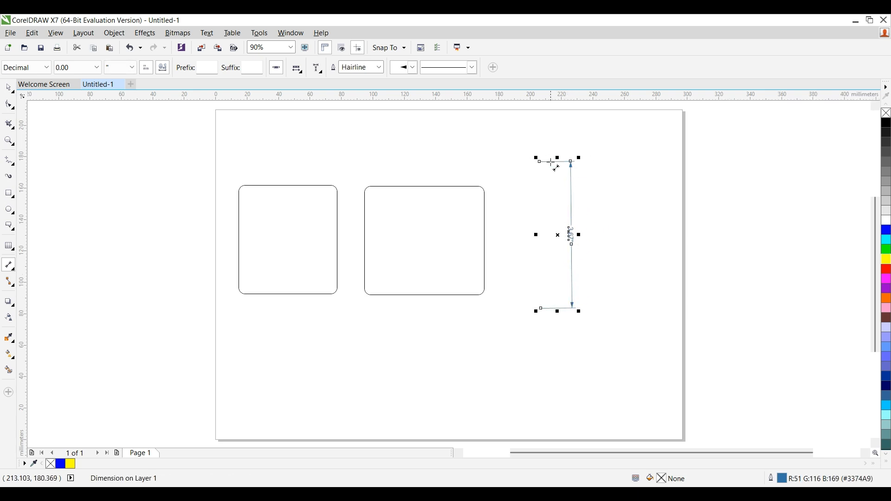
{"action": "scroll", "coordinate": [606, 268], "scroll_direction": "up", "scroll_amount": 2}
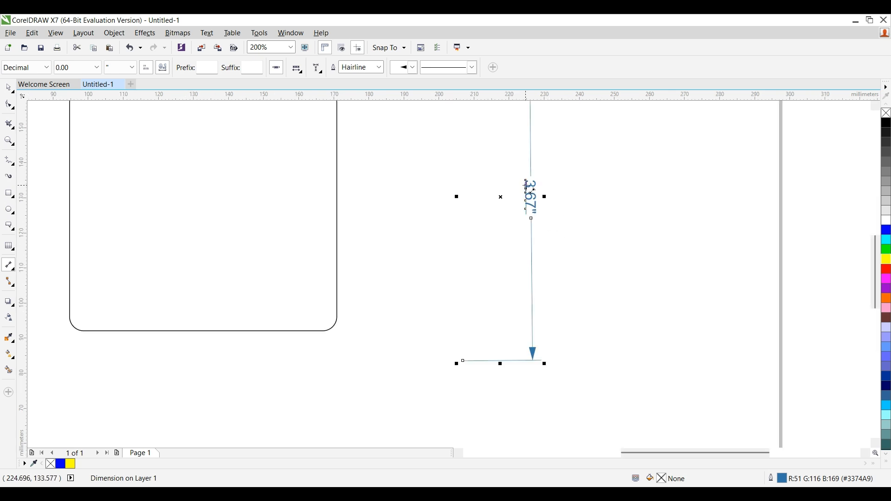
{"action": "scroll", "coordinate": [338, 185], "scroll_direction": "down", "scroll_amount": 2}
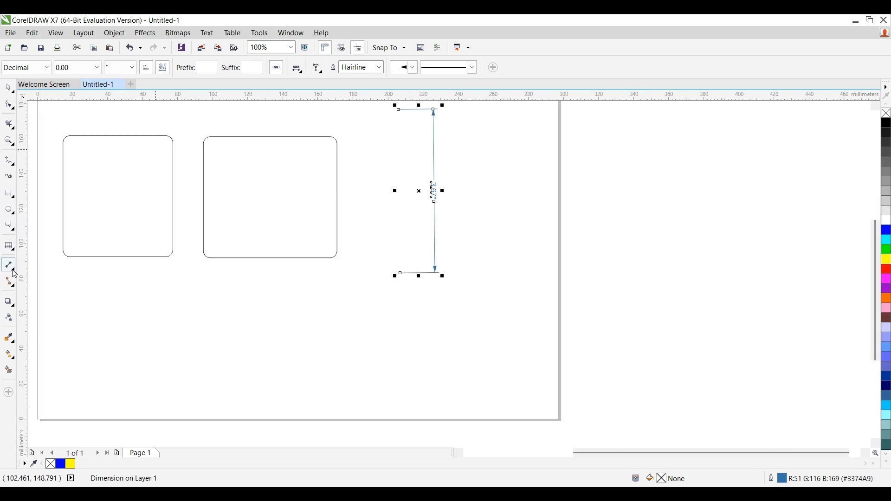
{"action": "left_click_drag", "start_coordinate": [491, 220], "coordinate": [636, 207]}
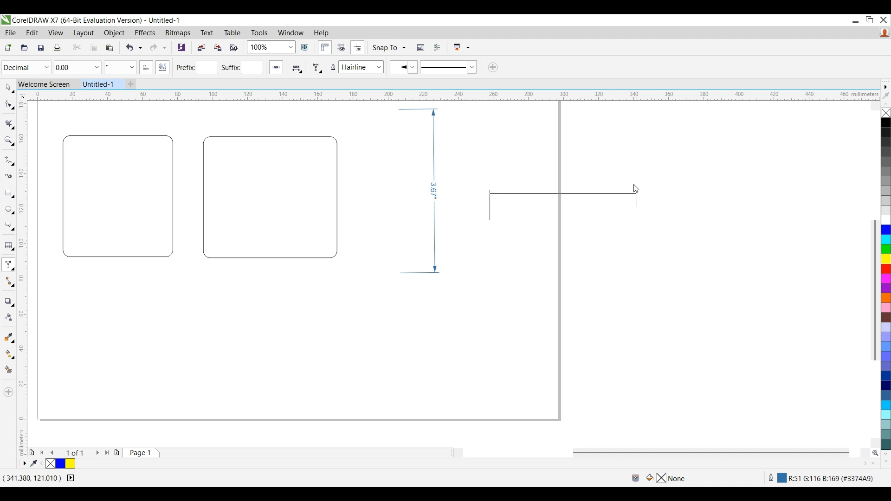
{"action": "left_click", "coordinate": [629, 152]}
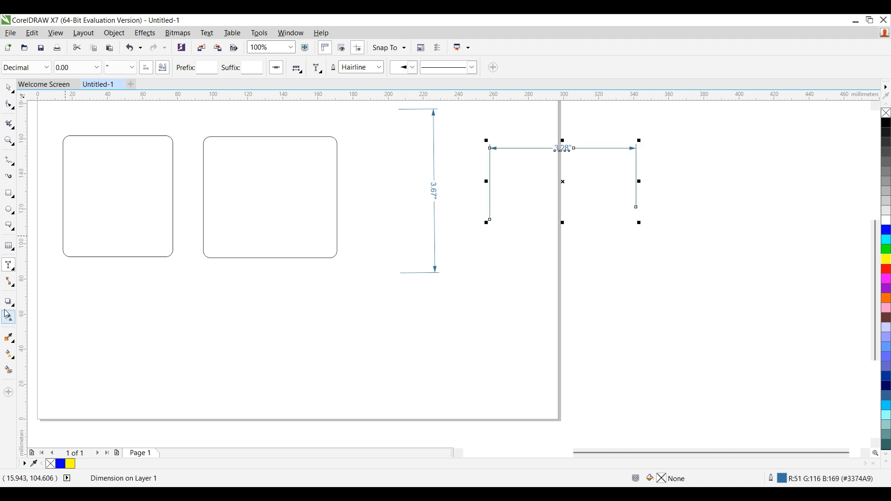
Draw an angular dimension of about 342° below the horizontal dimension, with both legs pointing downward
{"action": "left_click", "coordinate": [46, 288]}
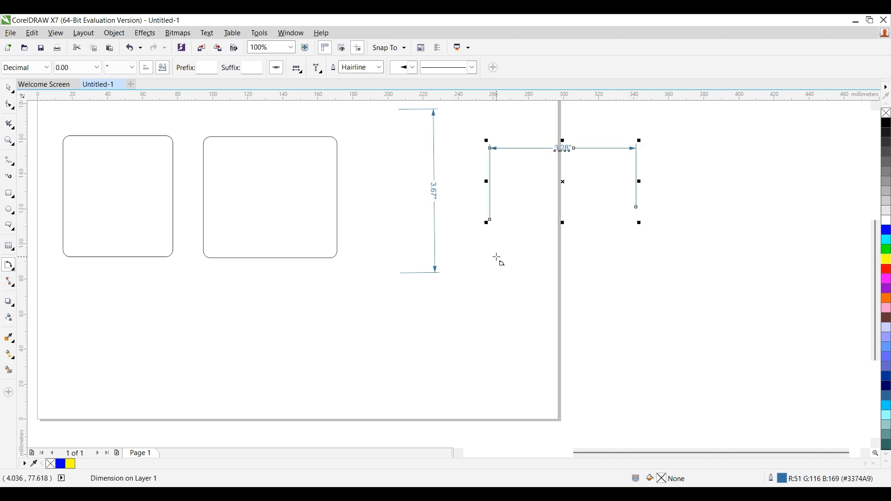
{"action": "left_click", "coordinate": [496, 256]}
{"action": "left_click", "coordinate": [500, 370]}
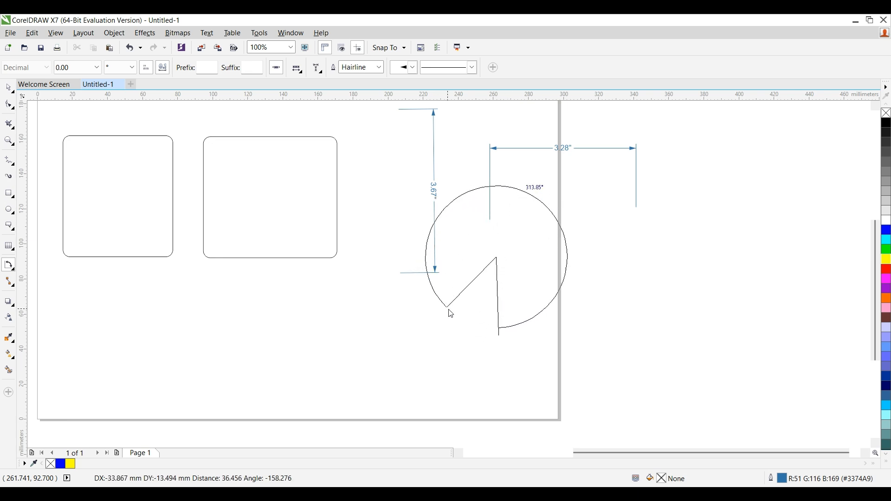
{"action": "left_click", "coordinate": [474, 333]}
{"action": "left_click", "coordinate": [472, 289]}
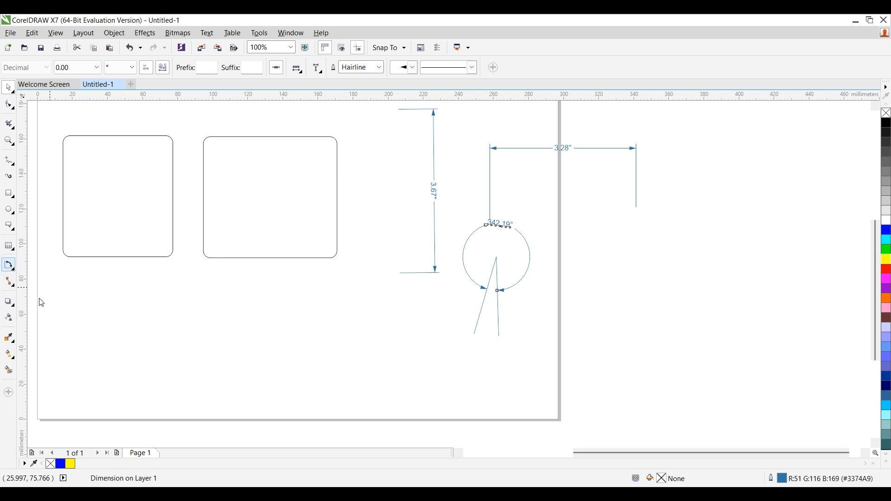
Dimension the upper-left rounded corner segment of the wider rectangle, placing the label diagonally beyond its lower-right corner
{"action": "left_click_drag", "start_coordinate": [547, 165], "coordinate": [686, 329]}
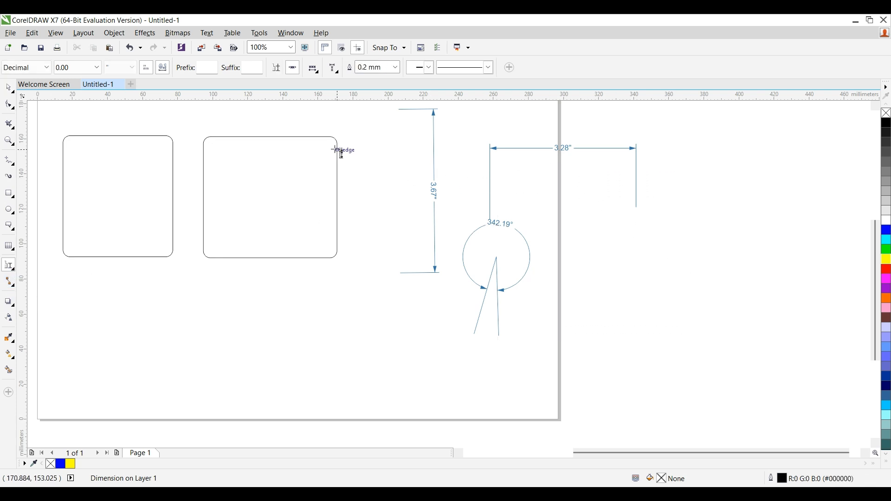
{"action": "left_click", "coordinate": [206, 137]}
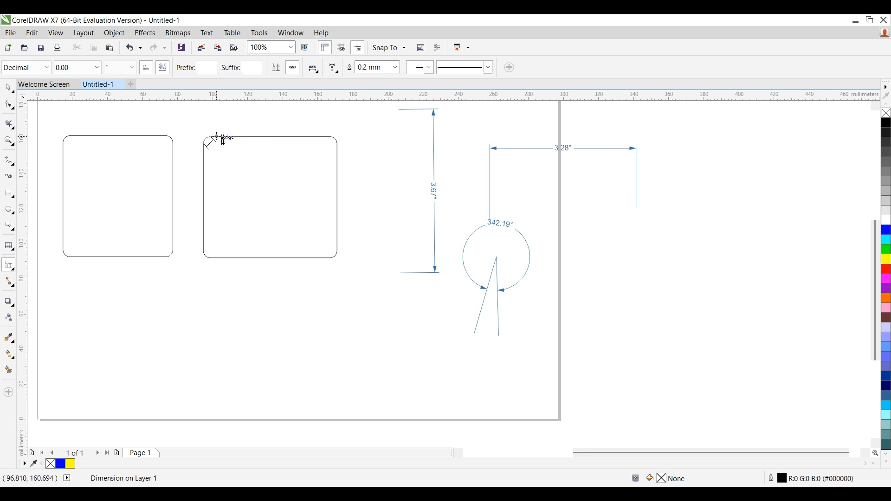
{"action": "left_click", "coordinate": [390, 215]}
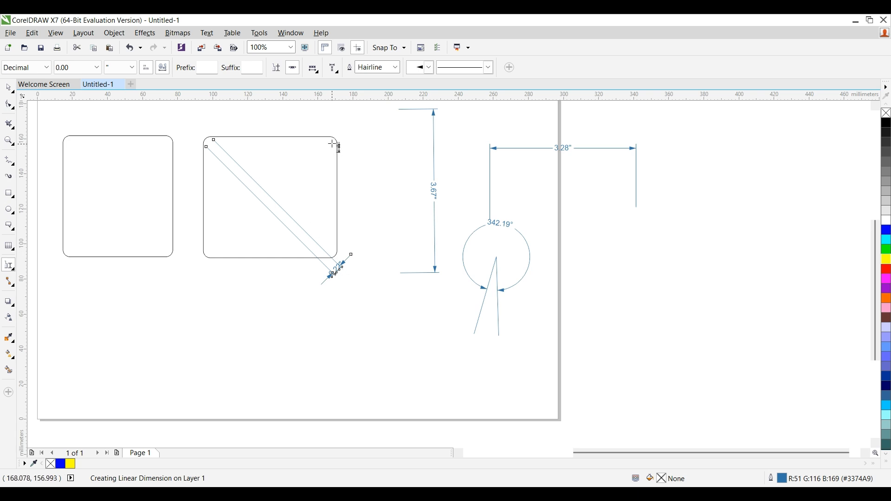
Add segment dimensions for the wider rectangle's top edge, placed below it, and for its left edge, placed inside the narrower rectangle
{"action": "left_click_drag", "start_coordinate": [335, 138], "coordinate": [199, 140]}
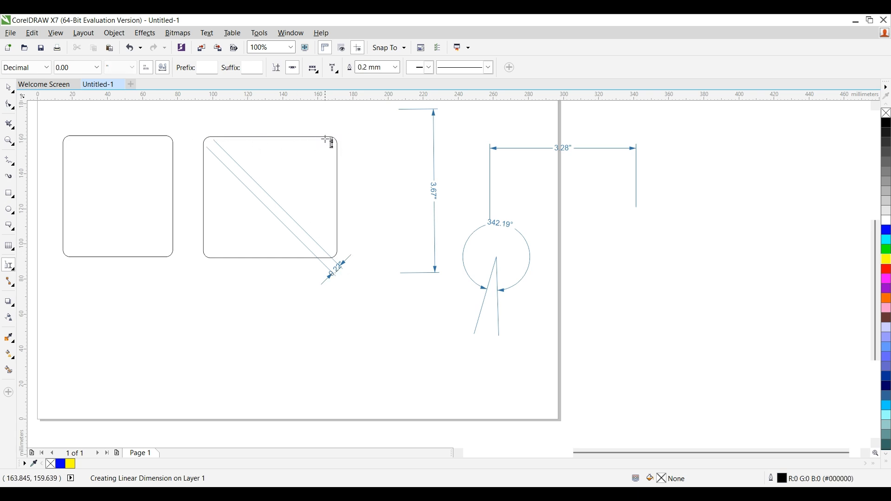
{"action": "left_click", "coordinate": [322, 138]}
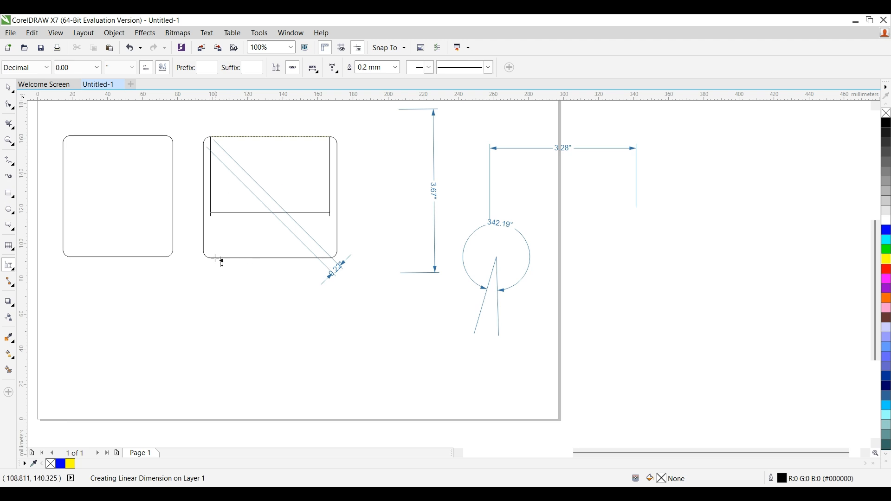
{"action": "left_click", "coordinate": [213, 272]}
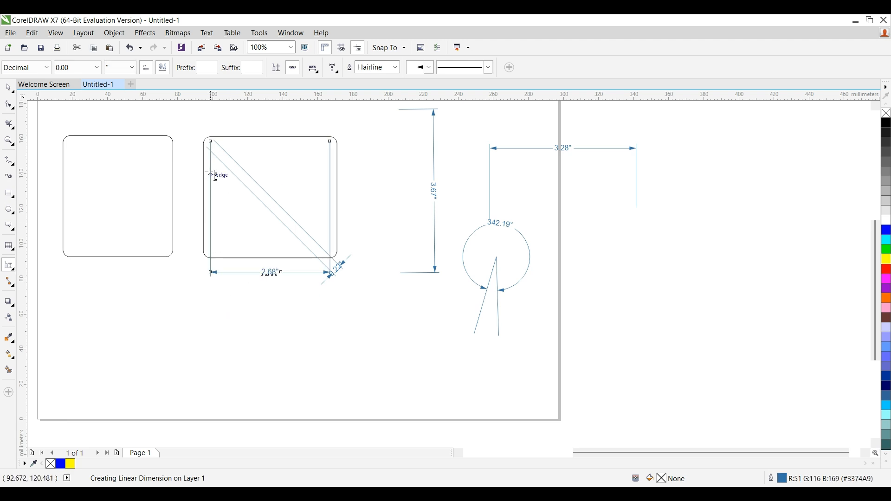
{"action": "left_click", "coordinate": [206, 144]}
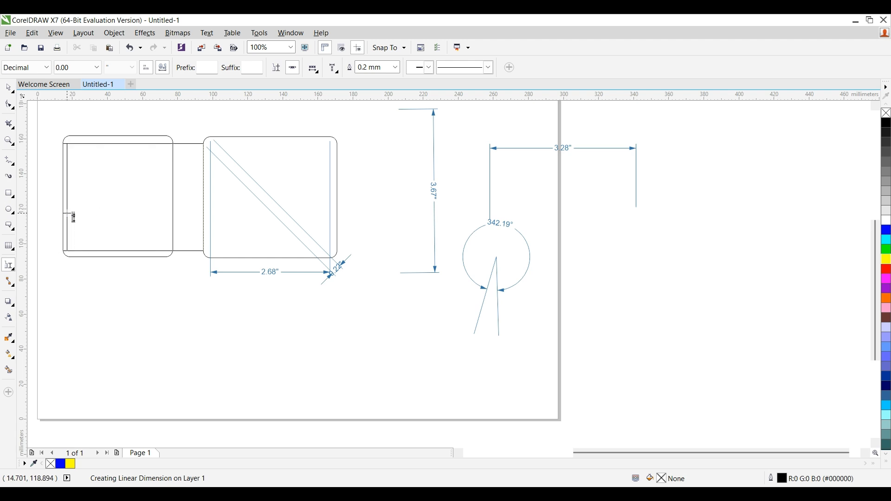
{"action": "left_click", "coordinate": [95, 218]}
{"action": "left_click", "coordinate": [8, 87]}
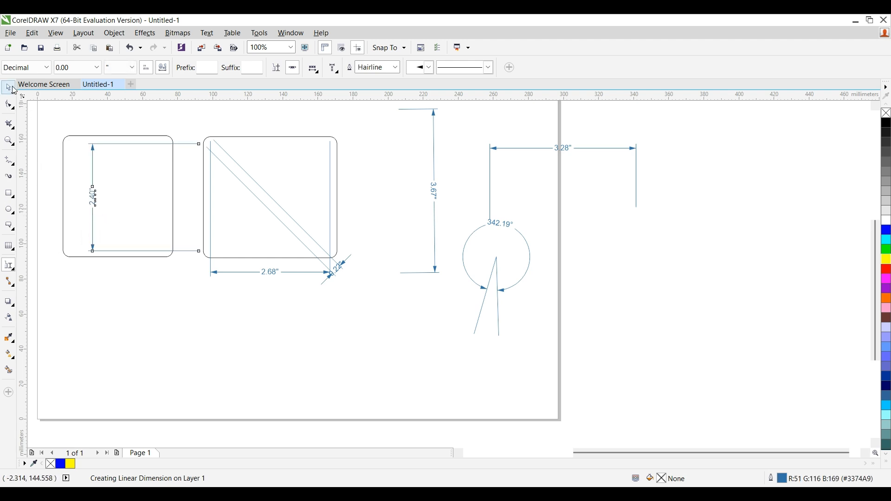
Delete the wider rectangle and all the dimensions, keeping only the narrower rounded rectangle
{"action": "left_click", "coordinate": [276, 144]}
{"action": "left_click", "coordinate": [276, 123]}
{"action": "left_click_drag", "start_coordinate": [357, 121], "coordinate": [65, 299]}
{"action": "key", "text": "Delete"}
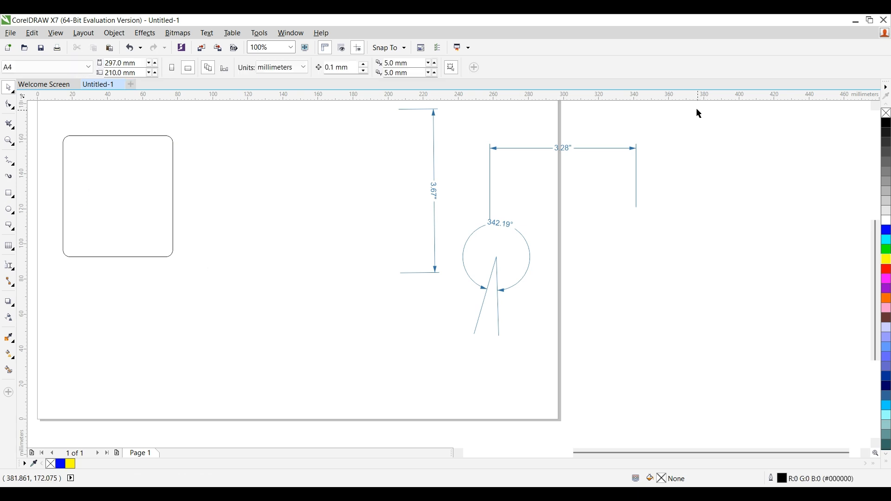
{"action": "left_click_drag", "start_coordinate": [699, 114], "coordinate": [277, 401]}
{"action": "key", "text": "Delete"}
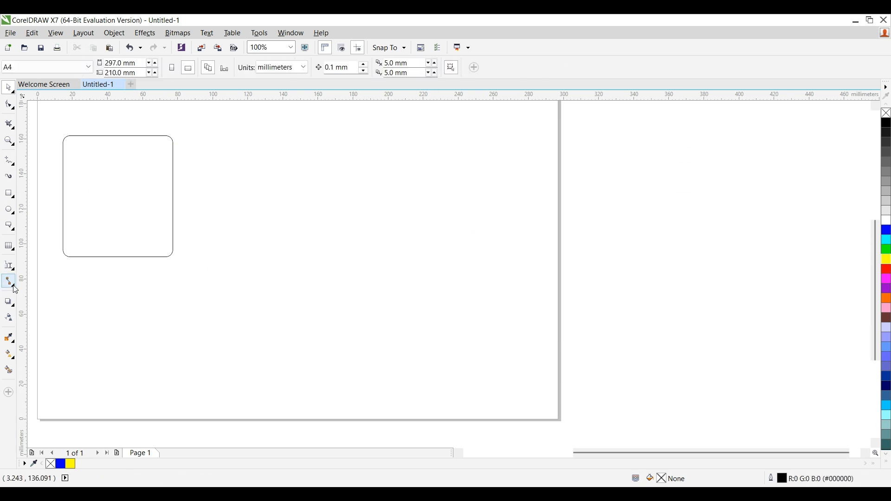
Draw a textless callout about 56 by 44 mm from the rectangle's right-edge midpoint, running horizontally and bending down to the right
{"action": "left_click", "coordinate": [55, 318]}
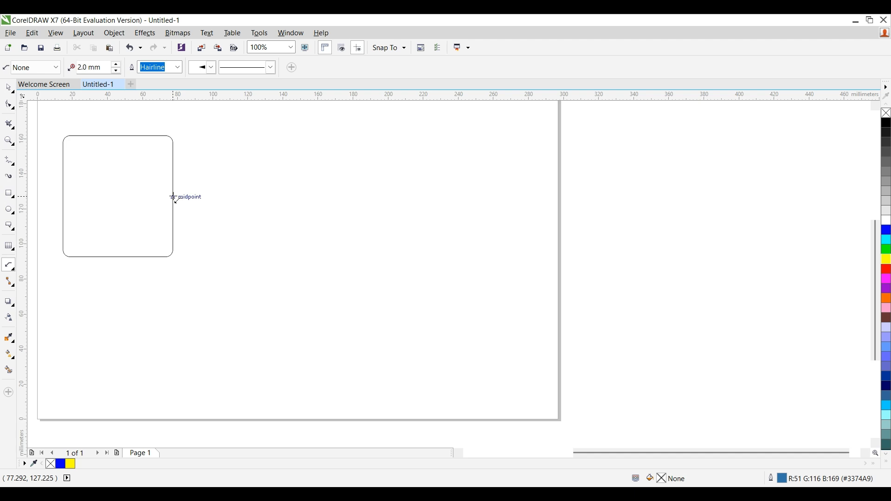
{"action": "left_click", "coordinate": [173, 196]}
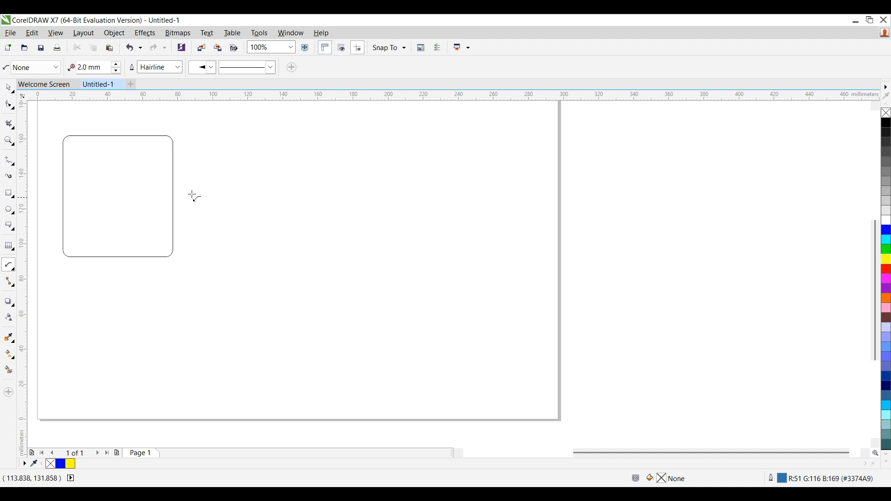
{"action": "left_click", "coordinate": [173, 196]}
{"action": "left_click_drag", "start_coordinate": [173, 197], "coordinate": [230, 196]}
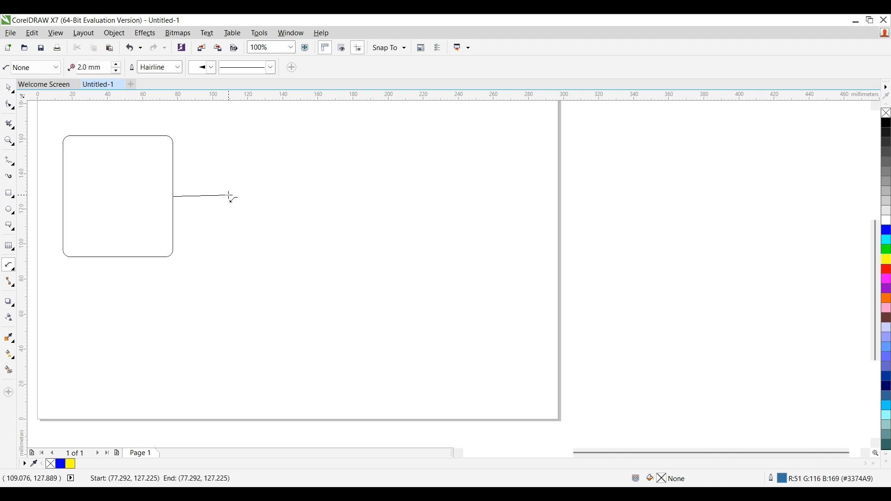
{"action": "left_click", "coordinate": [268, 263]}
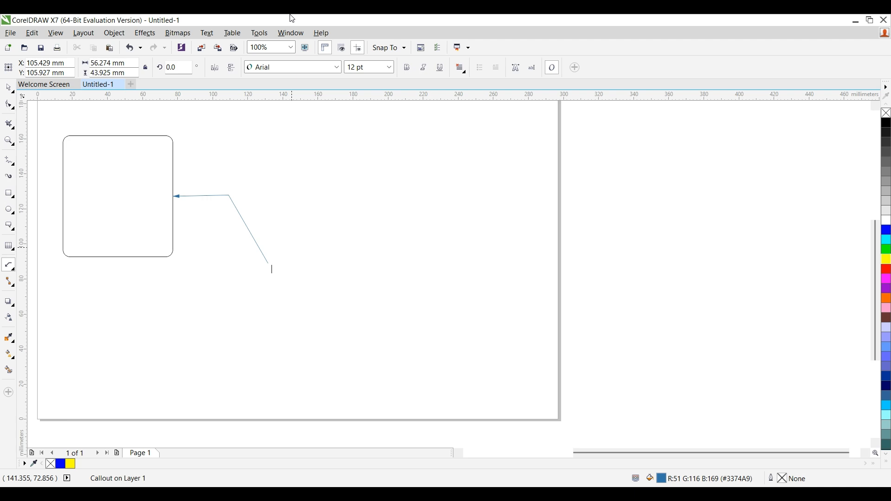
{"action": "left_click", "coordinate": [8, 88]}
{"action": "left_click", "coordinate": [268, 244]}
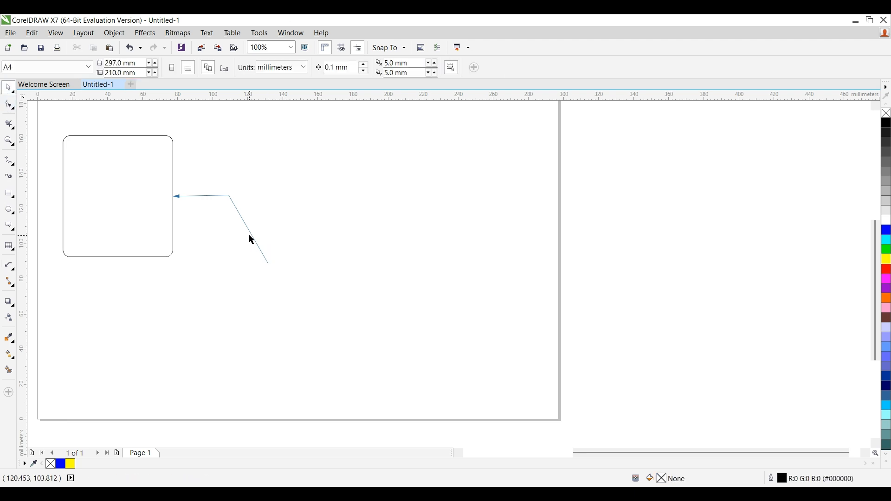
Select the callout beside the rectangle and delete it
{"action": "left_click", "coordinate": [253, 237]}
{"action": "left_click", "coordinate": [254, 237]}
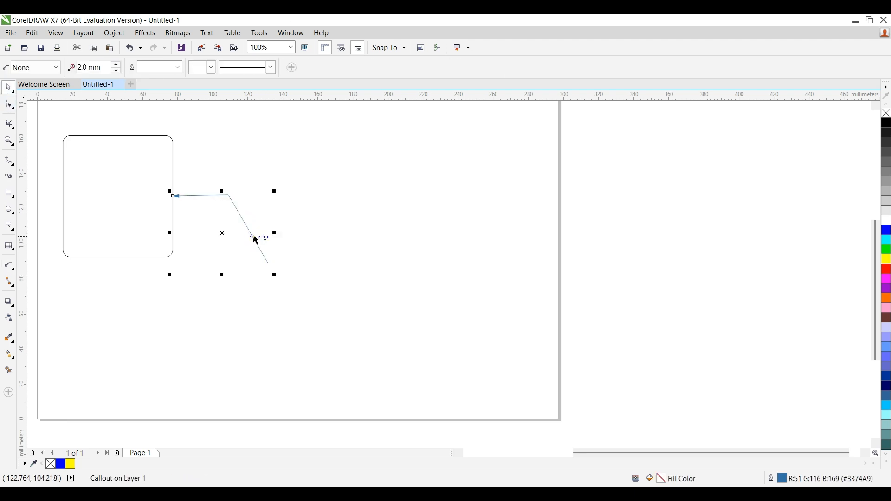
{"action": "left_click", "coordinate": [270, 269]}
{"action": "left_click", "coordinate": [229, 235]}
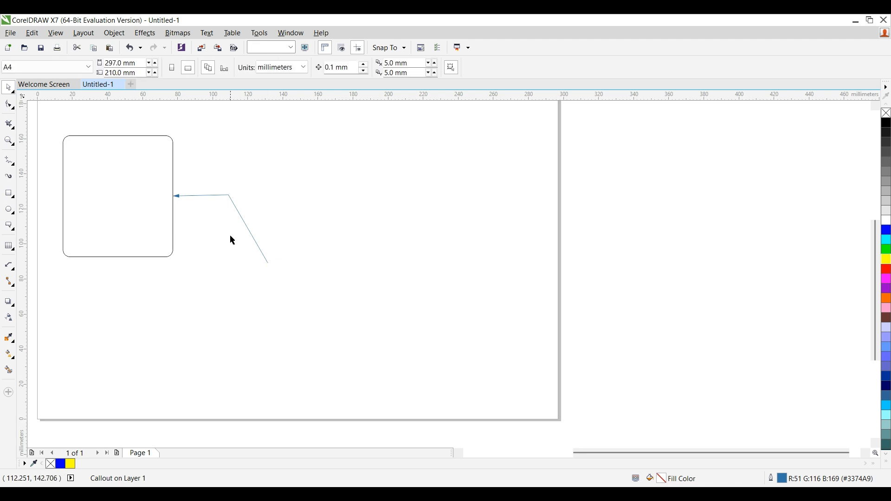
{"action": "left_click", "coordinate": [236, 211]}
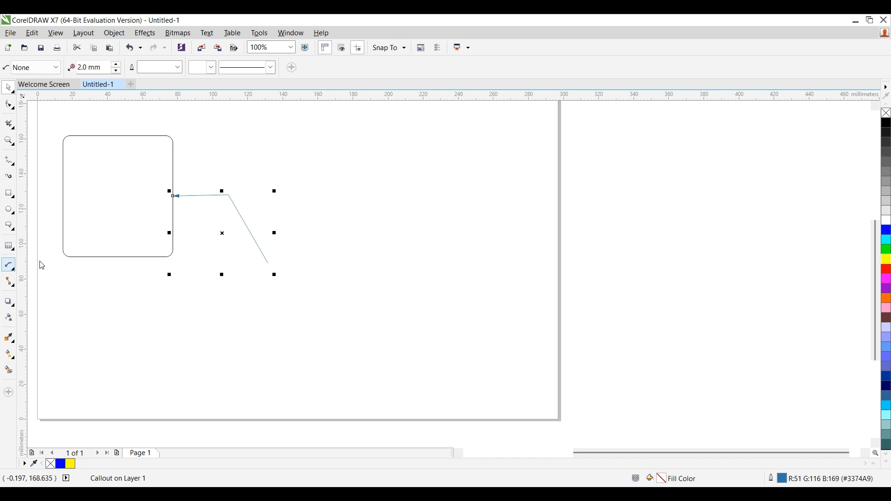
{"action": "key", "text": "Delete"}
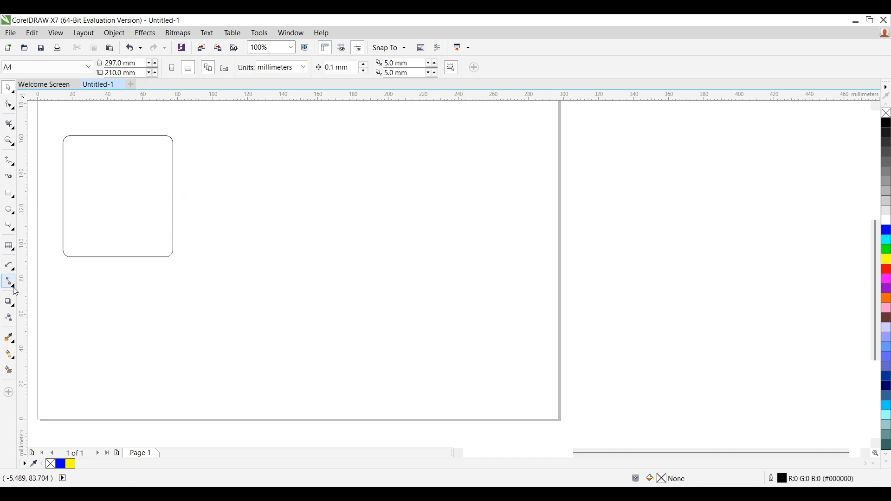
Copy the rounded rectangle to its right and join the facing edge midpoints with a straight-line connector
{"action": "left_click_drag", "start_coordinate": [125, 181], "coordinate": [262, 183]}
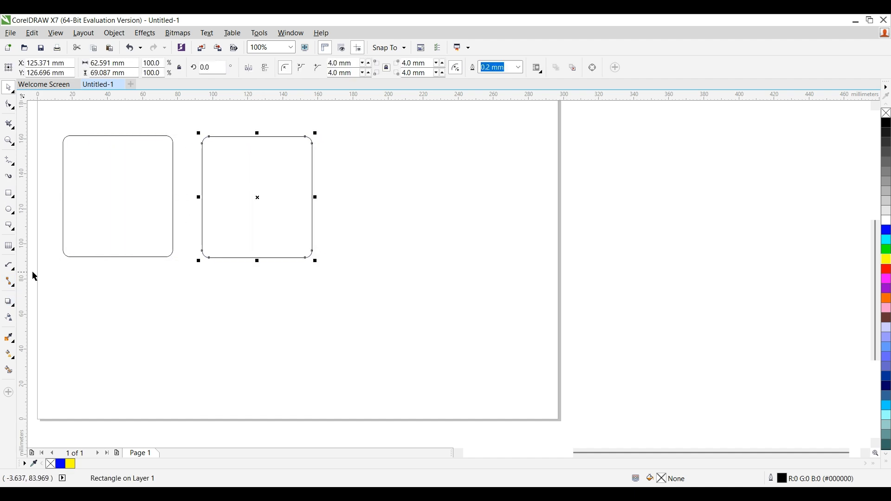
{"action": "left_click", "coordinate": [9, 282]}
{"action": "left_click_drag", "start_coordinate": [174, 198], "coordinate": [202, 197]}
{"action": "left_click", "coordinate": [8, 89]}
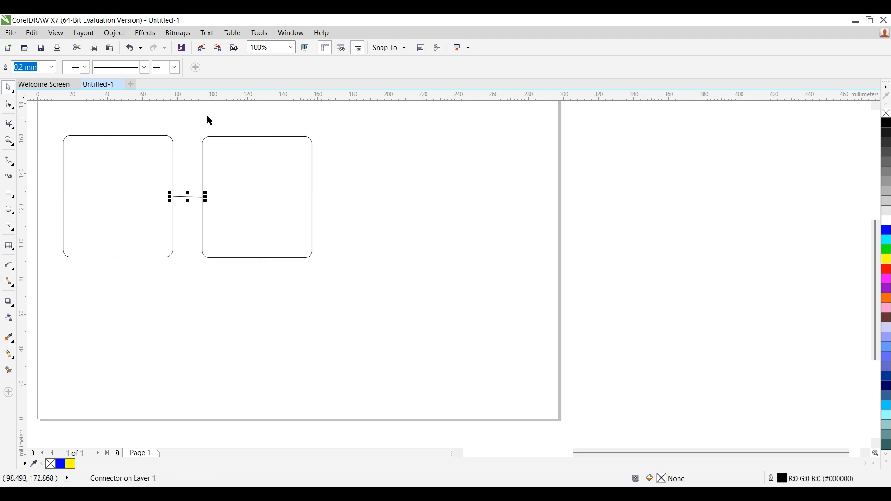
Move the copied rectangle slightly farther right so the straight connector stretches with it
{"action": "left_click", "coordinate": [209, 185]}
{"action": "left_click", "coordinate": [89, 179]}
{"action": "mouse_move", "coordinate": [228, 180]}
{"action": "left_mouse_down"}
{"action": "mouse_move", "coordinate": [422, 202]}
{"action": "mouse_move", "coordinate": [241, 312]}
{"action": "mouse_move", "coordinate": [285, 209]}
{"action": "mouse_move", "coordinate": [241, 179]}
{"action": "left_mouse_up"}
{"action": "left_click", "coordinate": [119, 113]}
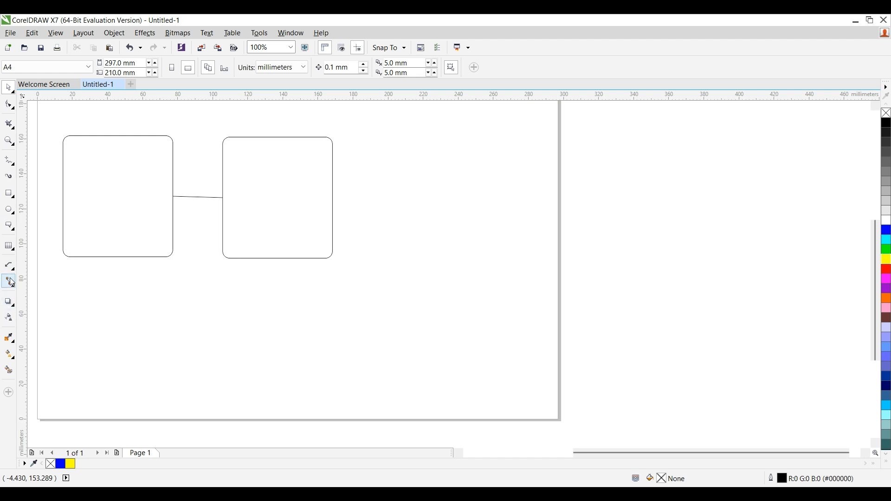
Join the bottom-edge midpoints of both rectangles with a right-angle connector
{"action": "left_click", "coordinate": [48, 294]}
{"action": "left_click", "coordinate": [119, 258]}
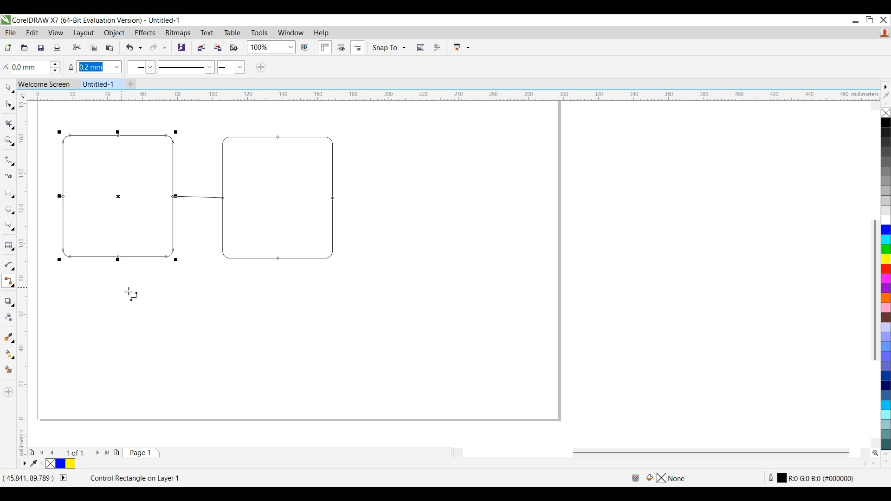
{"action": "left_click_drag", "start_coordinate": [118, 258], "coordinate": [278, 258]}
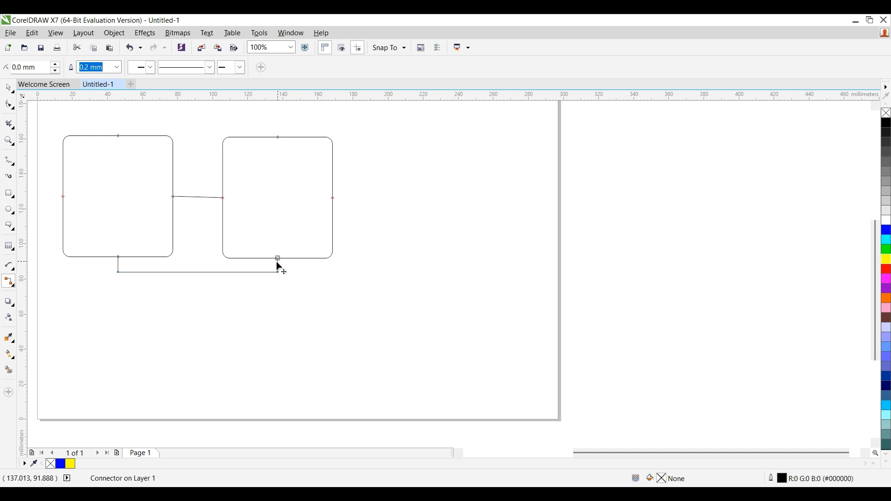
{"action": "left_click", "coordinate": [7, 93]}
Move the right rectangle up and to the right, and the left one down to about X 60.5 mm, Y 63.7 mm
{"action": "left_click_drag", "start_coordinate": [231, 208], "coordinate": [320, 183]}
{"action": "left_click", "coordinate": [229, 278]}
{"action": "left_click_drag", "start_coordinate": [89, 172], "coordinate": [120, 296]}
{"action": "left_click", "coordinate": [82, 185]}
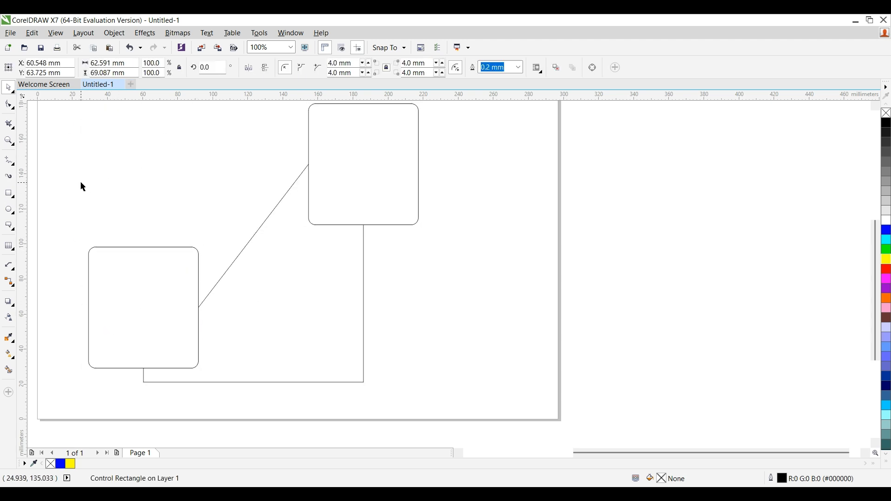
Draw a rounded right-angle connector from the lower rectangle's top-edge midpoint to the upper rectangle's left edge, above its midpoint
{"action": "left_click", "coordinate": [15, 290]}
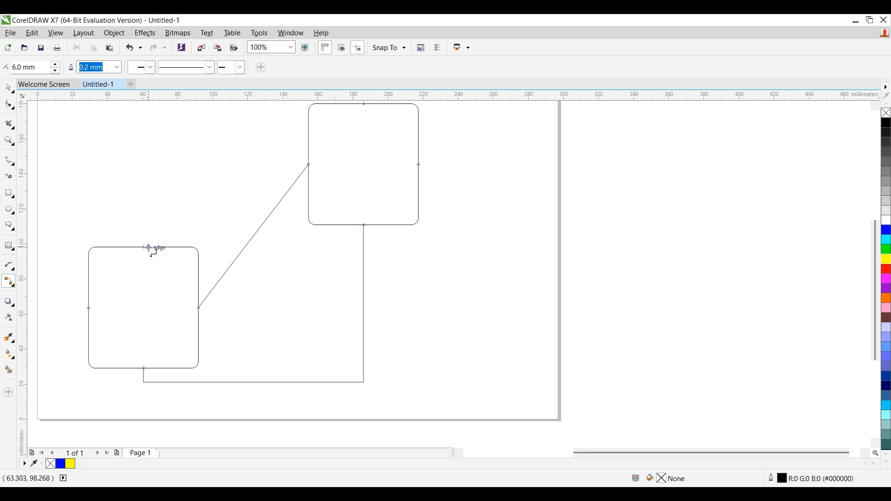
{"action": "left_click_drag", "start_coordinate": [144, 248], "coordinate": [313, 147]}
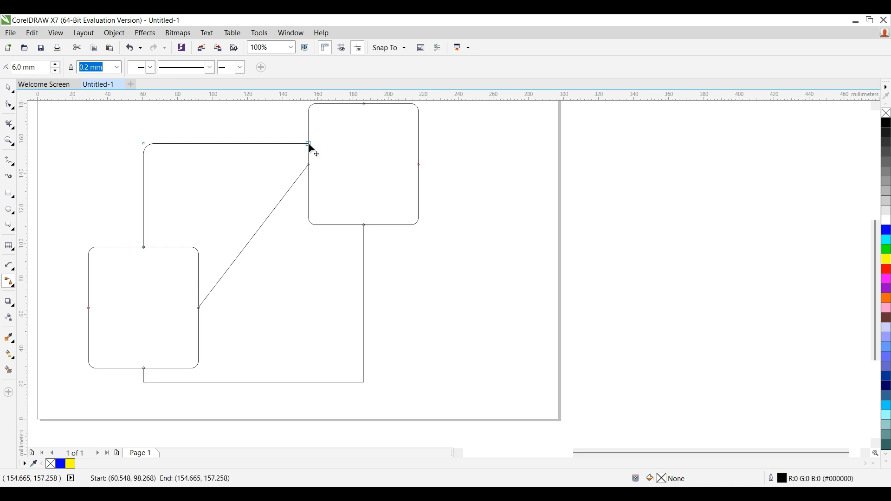
{"action": "left_click", "coordinate": [7, 91]}
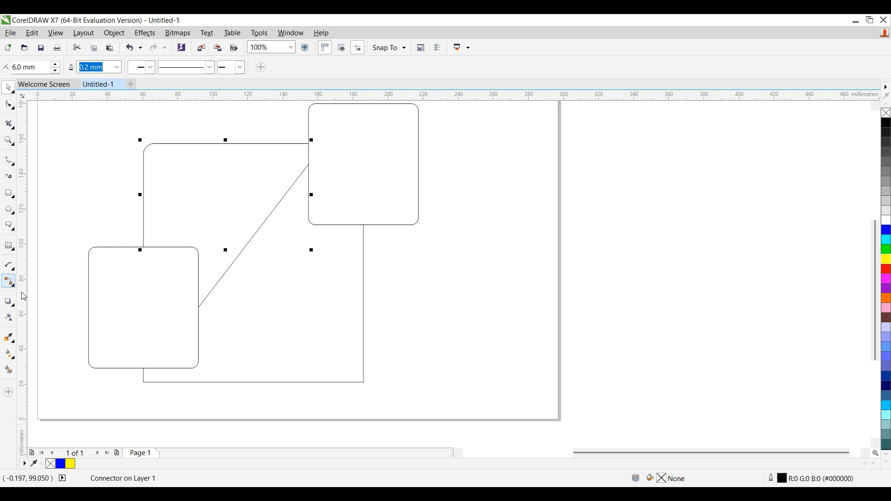
Move the straight connector's anchor off the lower rectangle's right-edge midpoint to a point just outside that edge
{"action": "left_click", "coordinate": [248, 261]}
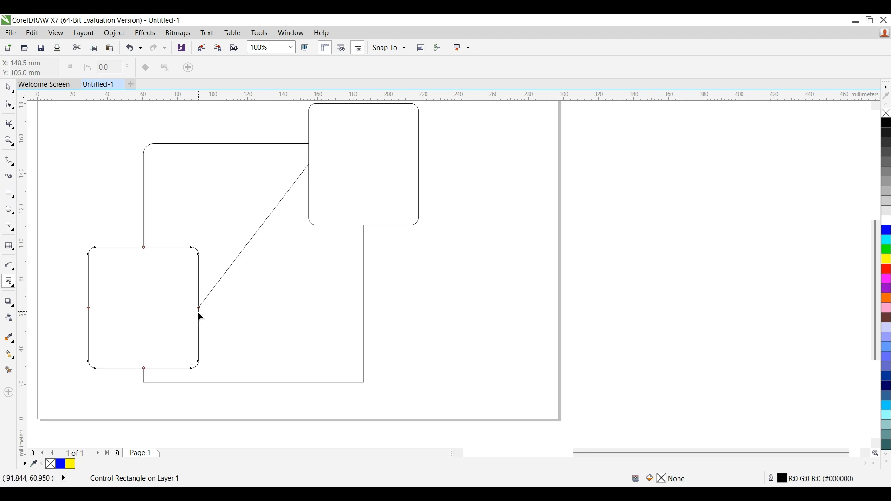
{"action": "left_click_drag", "start_coordinate": [199, 308], "coordinate": [220, 273]}
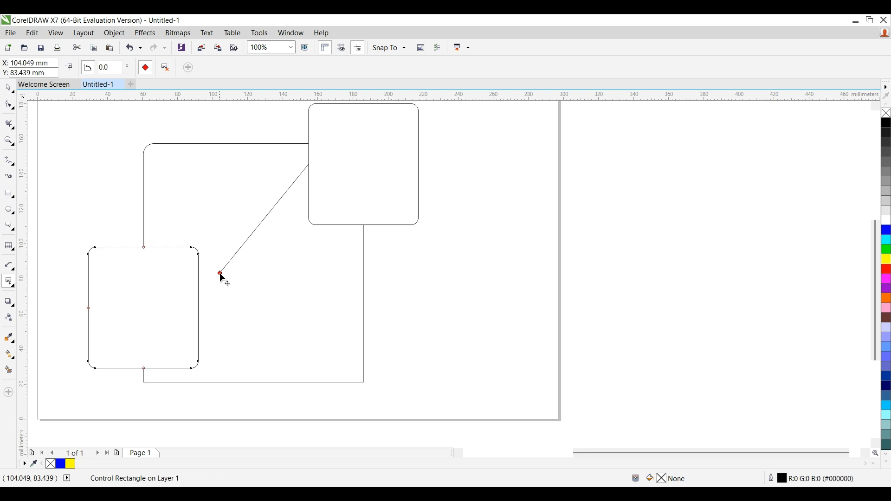
{"action": "left_click_drag", "start_coordinate": [180, 304], "coordinate": [202, 285]}
Reposition the lower rectangle at about X 79.9 mm, Y 84.9 mm, and inspect the gap at the straight connector's end
{"action": "left_click", "coordinate": [8, 88]}
{"action": "left_click", "coordinate": [350, 334]}
{"action": "left_click_drag", "start_coordinate": [142, 334], "coordinate": [166, 307]}
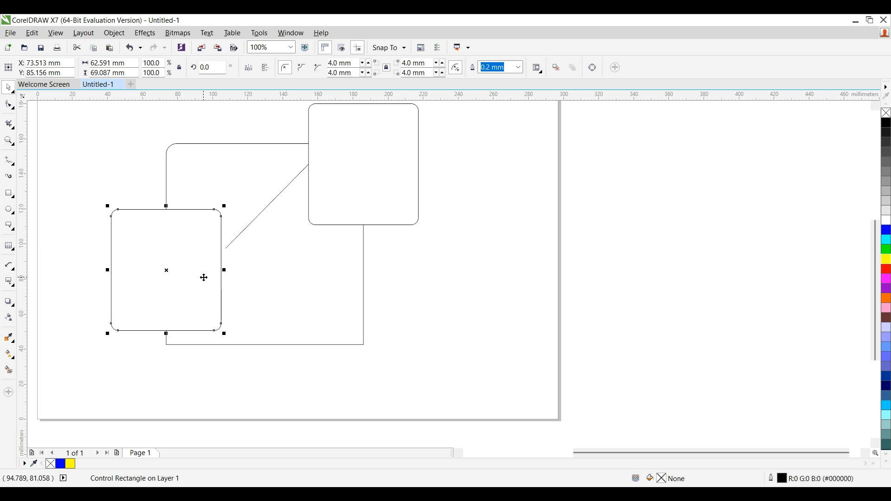
{"action": "scroll", "coordinate": [233, 250], "scroll_direction": "up", "scroll_amount": 5}
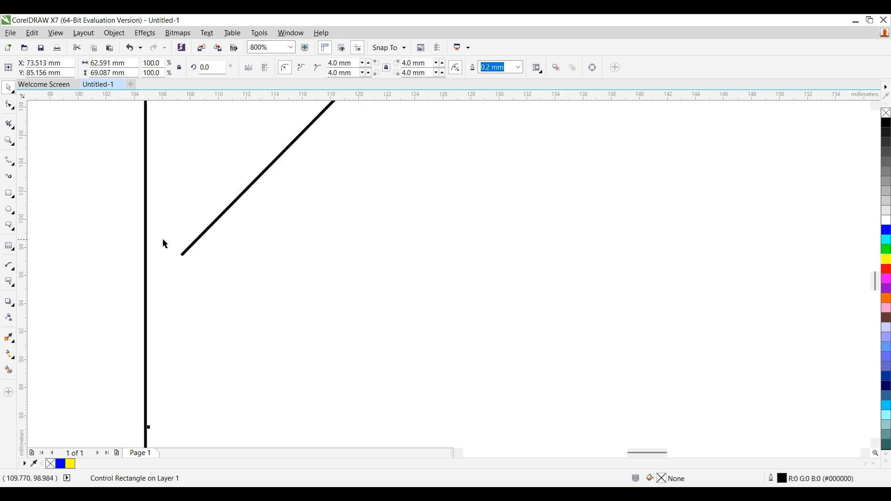
{"action": "scroll", "coordinate": [162, 239], "scroll_direction": "down", "scroll_amount": 5}
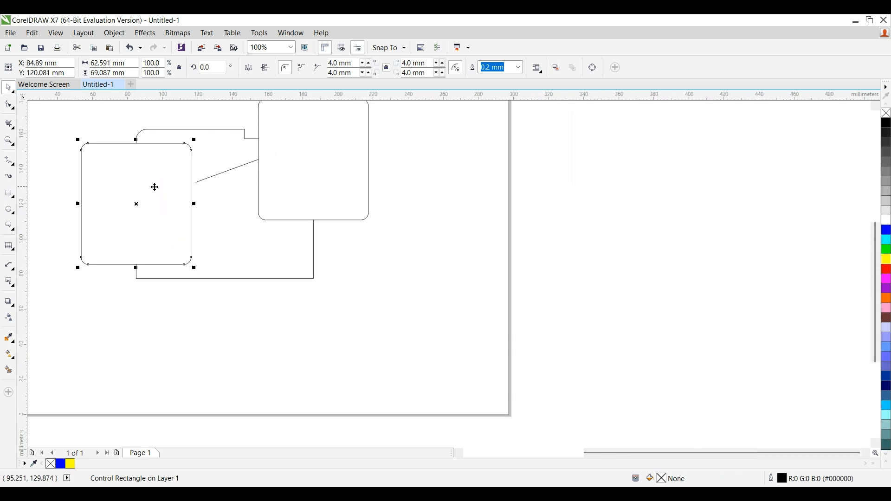
{"action": "left_click_drag", "start_coordinate": [154, 187], "coordinate": [144, 256]}
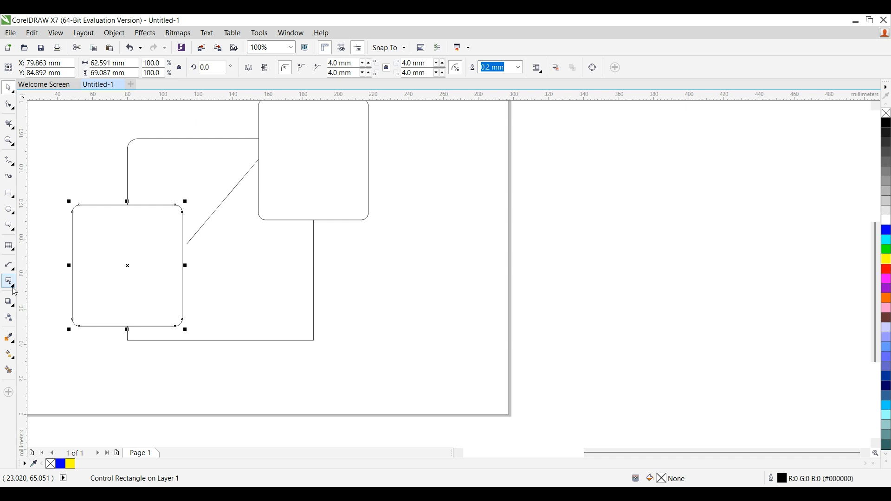
Delete both rectangles and all their connectors to clear the page
{"action": "left_click", "coordinate": [199, 167]}
{"action": "scroll", "coordinate": [330, 212], "scroll_direction": "down", "scroll_amount": 2}
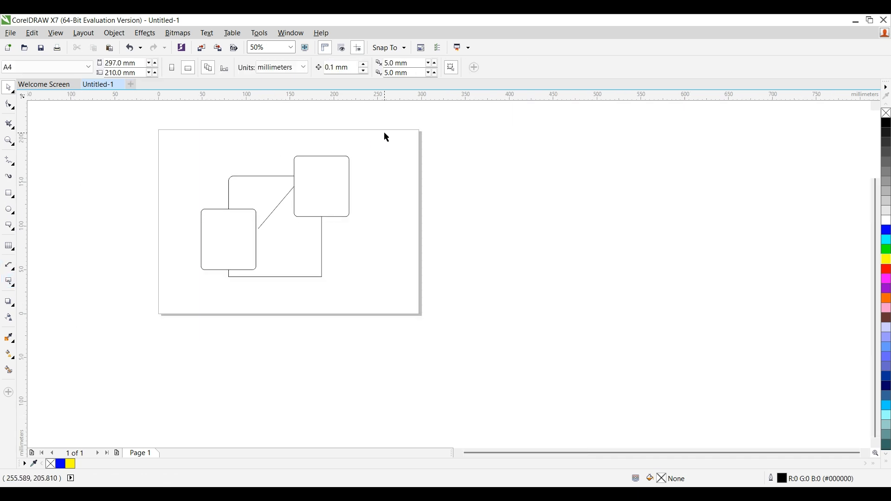
{"action": "left_click_drag", "start_coordinate": [386, 137], "coordinate": [180, 308]}
{"action": "key", "text": "Delete"}
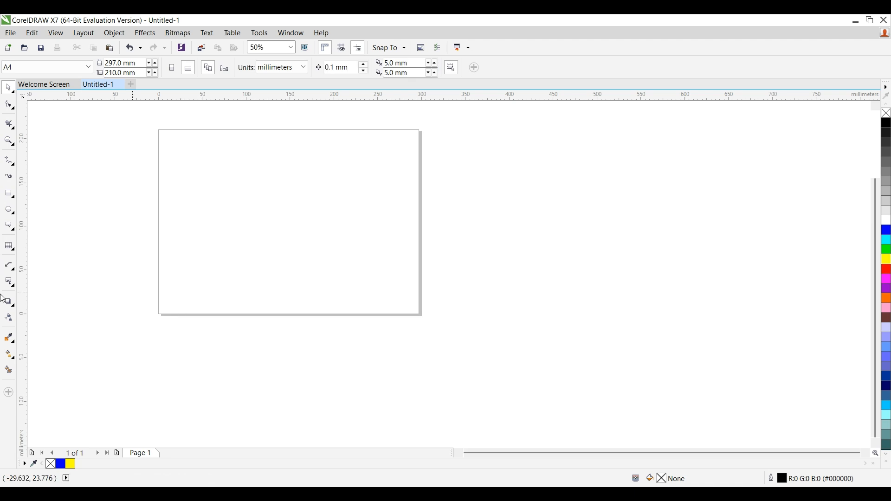
{"action": "left_click", "coordinate": [9, 318]}
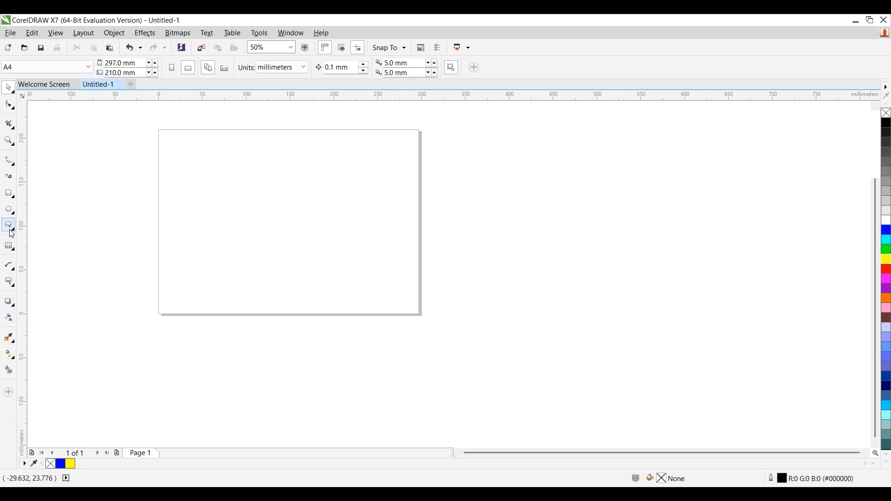